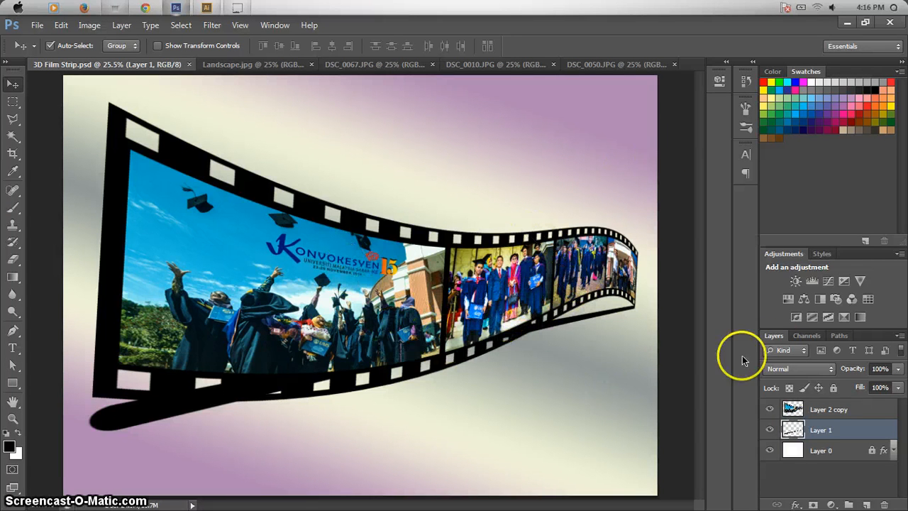
# Hide the Layer 2 copy and Layer 1 film strip layers so only the gradient background shows.
pyautogui.click(770, 409)
pyautogui.click(769, 430)
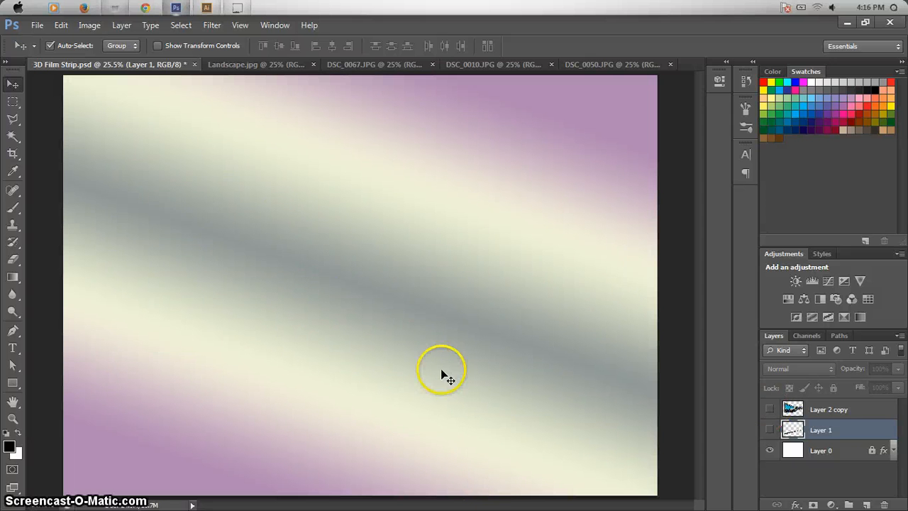
# Create a new document 800 pixels wide and 600 pixels high at 300 pixels/inch with white background contents.
pyautogui.click(37, 25)
pyautogui.click(48, 39)
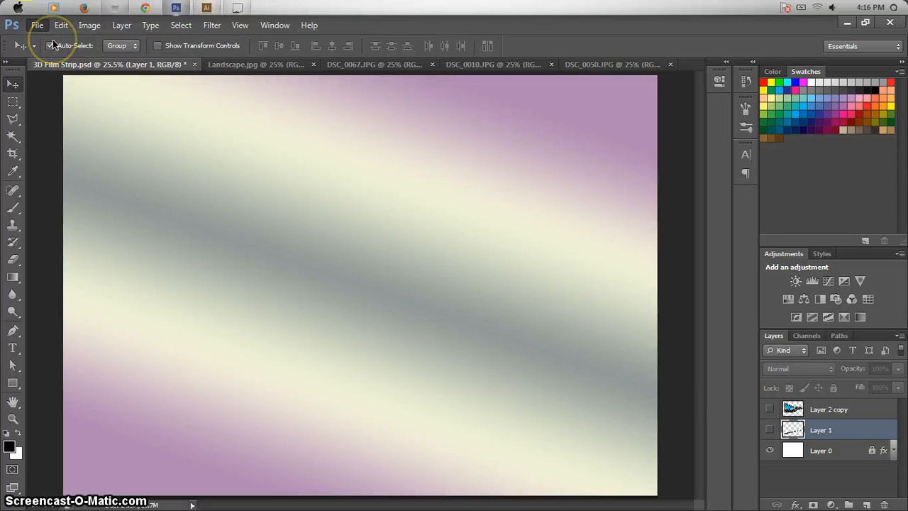
pyautogui.doubleClick(564, 223)
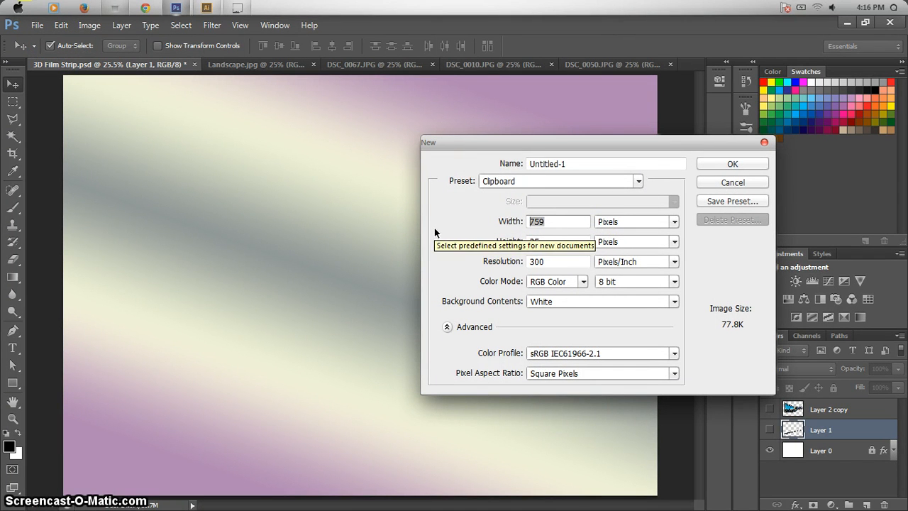
pyautogui.write('800')
pyautogui.click(548, 243)
pyautogui.doubleClick(544, 243)
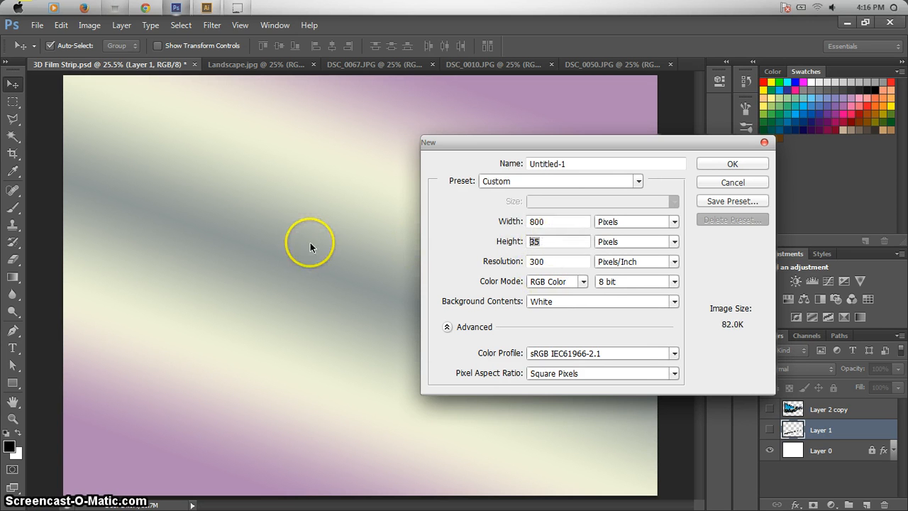
pyautogui.write('600')
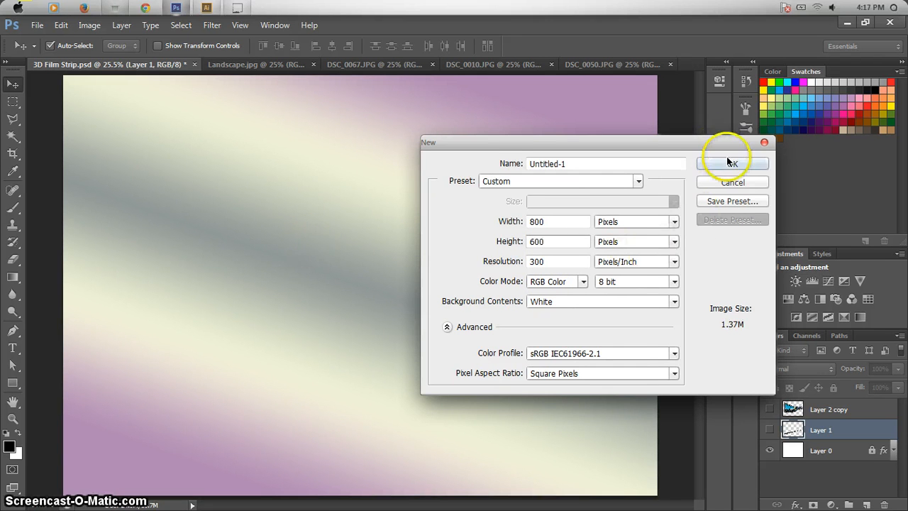
pyautogui.click(731, 163)
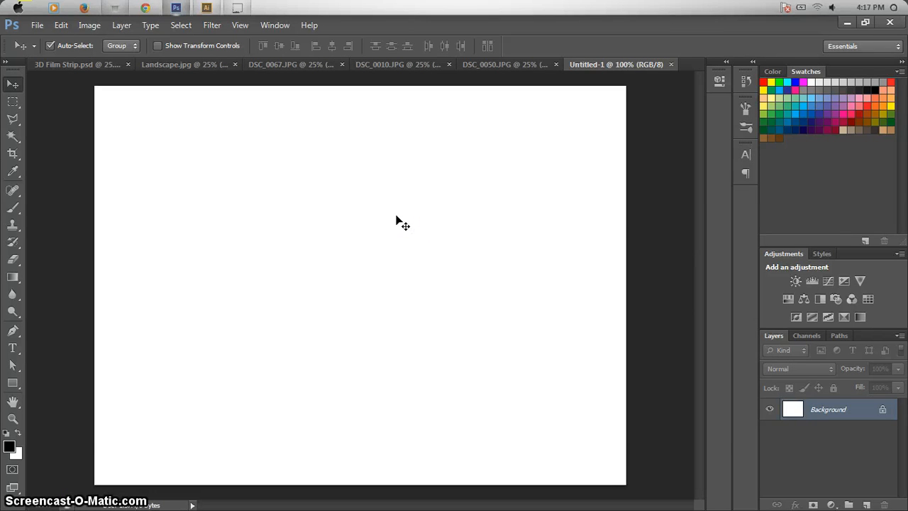
# Fill the background with black, duplicate it as a new layer and fill that layer with white.
pyautogui.hotkey('alt', 'BackSpace')
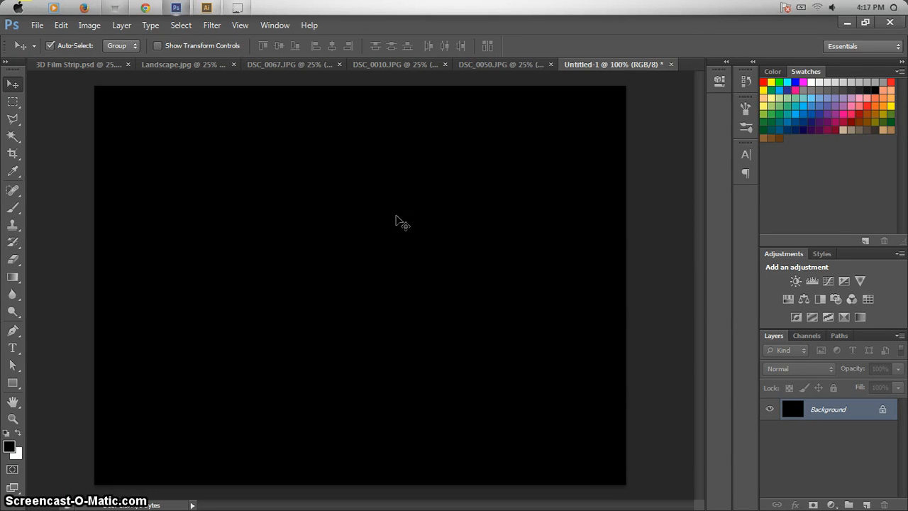
pyautogui.hotkey('ctrl', 'j')
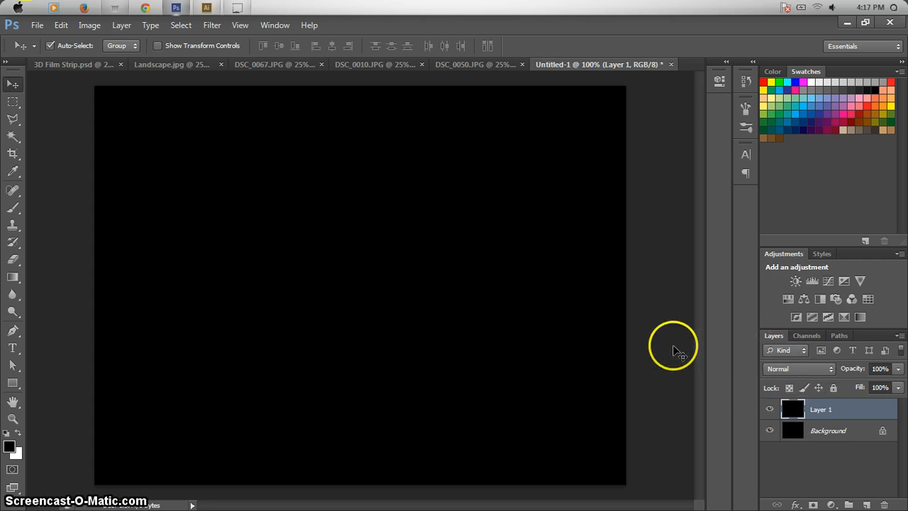
pyautogui.hotkey('ctrl', 'BackSpace')
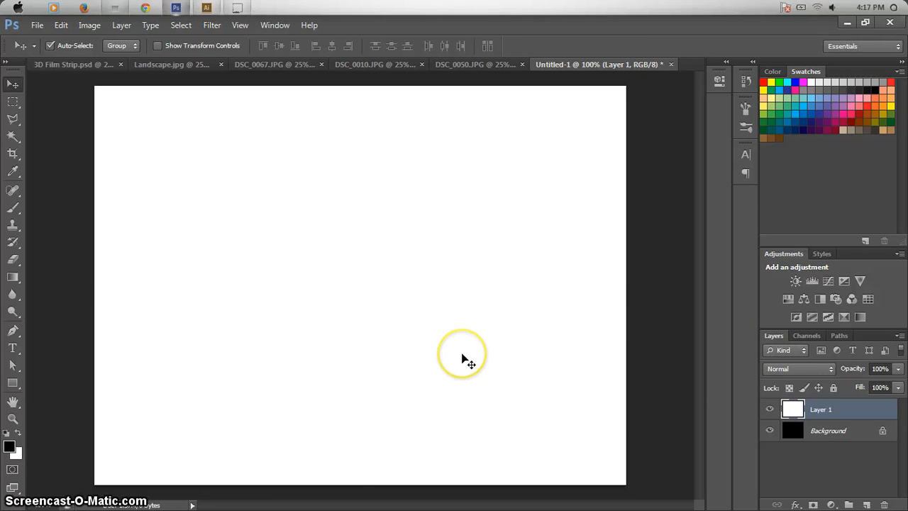
# Scale the white layer about its centre to about 93.5% width and 75% height, and merge it into the black background.
pyautogui.hotkey('ctrl', 't')
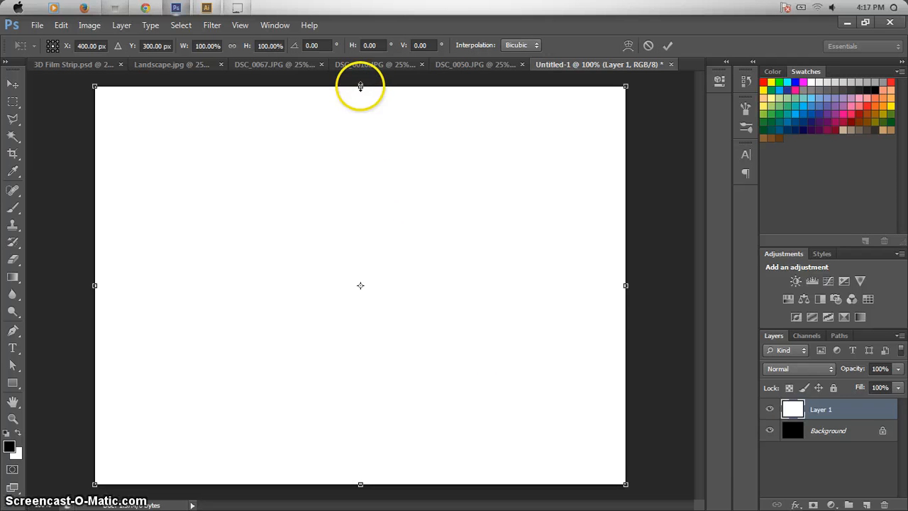
pyautogui.moveTo(360, 86); pyautogui.dragTo(361, 108)
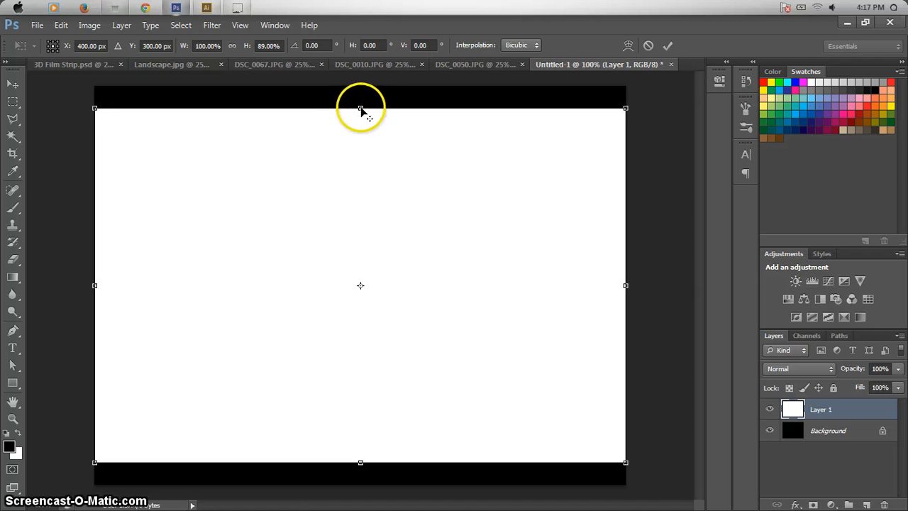
pyautogui.moveTo(360, 104); pyautogui.dragTo(365, 150)
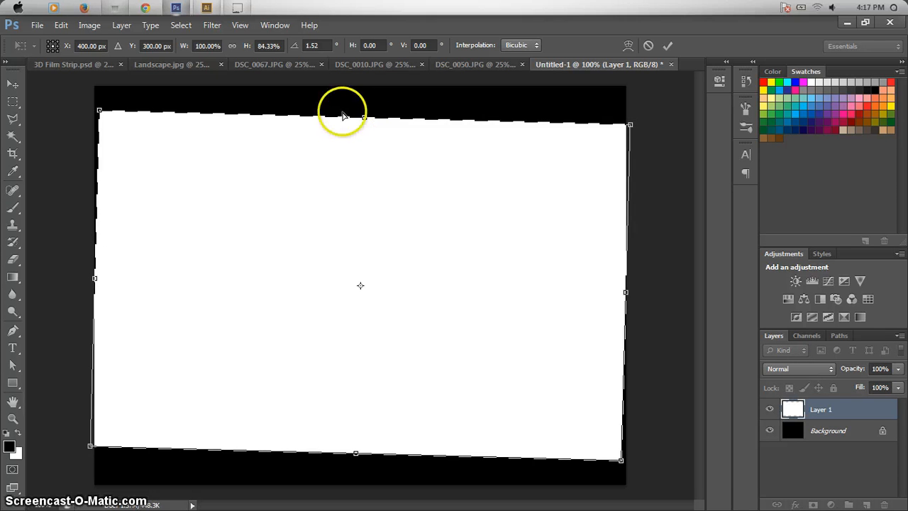
pyautogui.hotkey('ctrl', 'z')
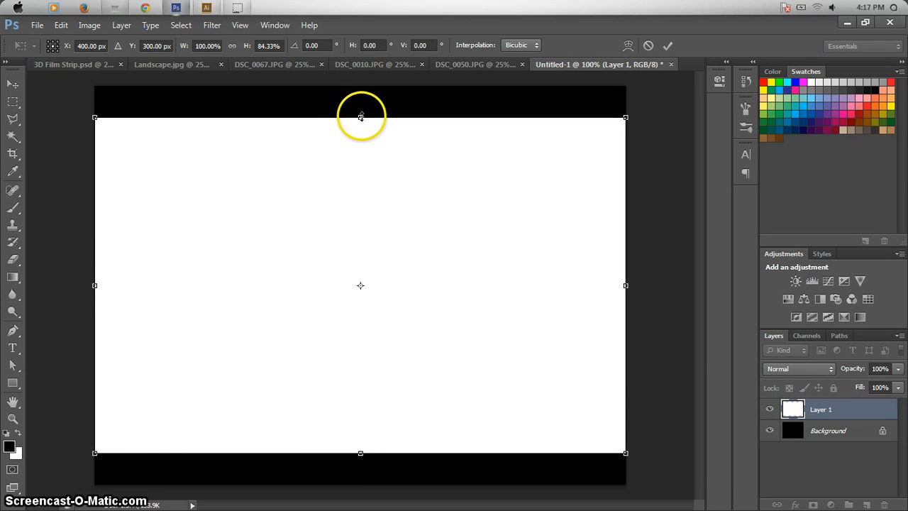
pyautogui.moveTo(361, 117); pyautogui.dragTo(362, 121)
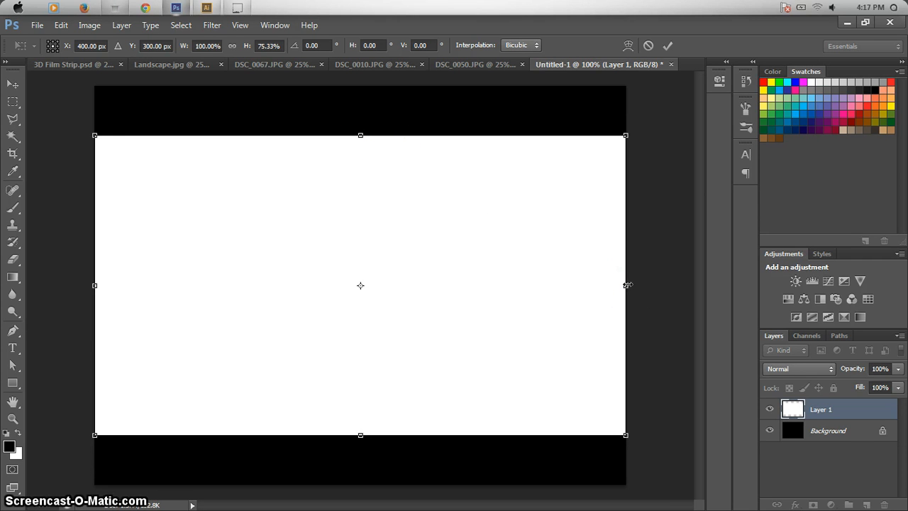
pyautogui.moveTo(628, 284)
pyautogui.mouseDown()
pyautogui.moveTo(615, 284)
pyautogui.moveTo(627, 284)
pyautogui.mouseUp()
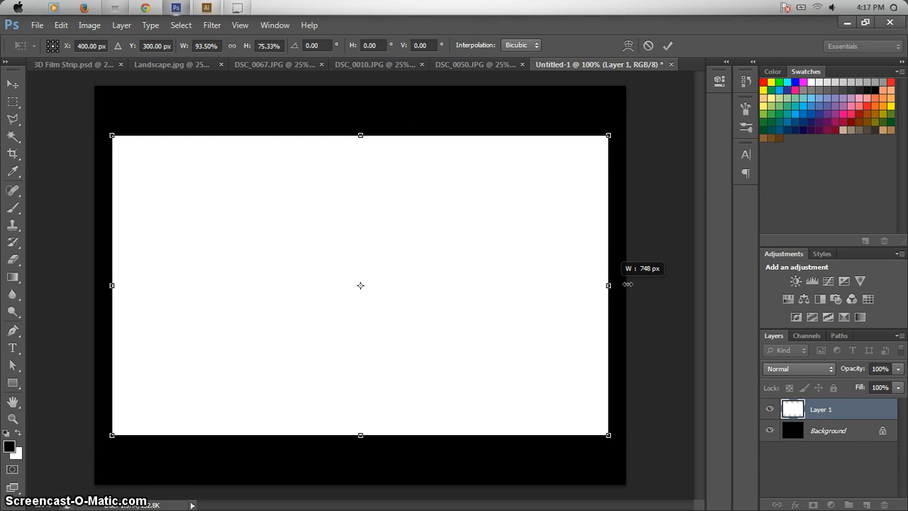
pyautogui.press('Return')
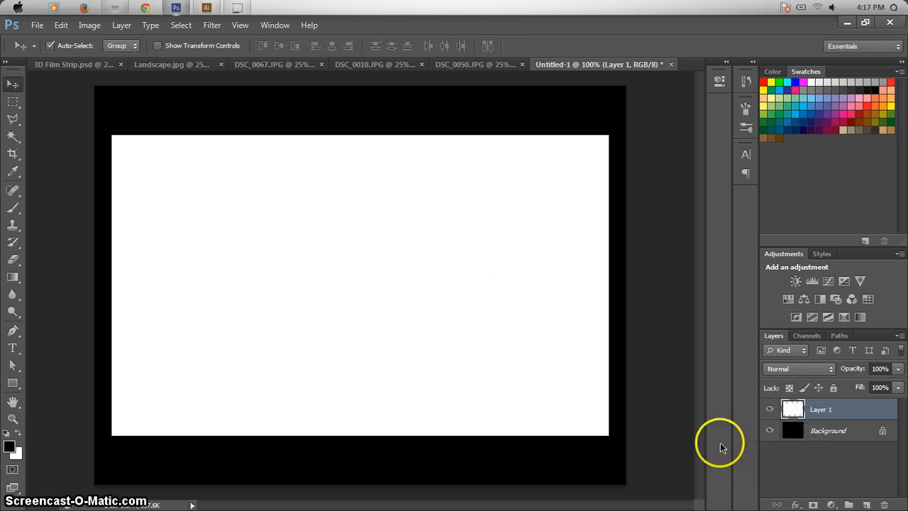
pyautogui.hotkey('ctrl', 'e')
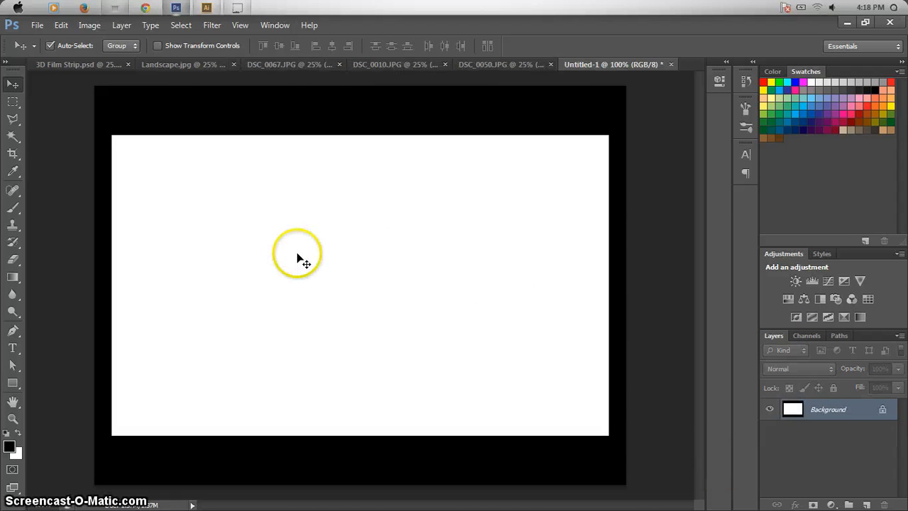
# Copy the whole frame image into 3D Film Strip.psd on a new layer above Layer 2 copy, placing it in the canvas's left half.
pyautogui.hotkey('ctrl', 'a')
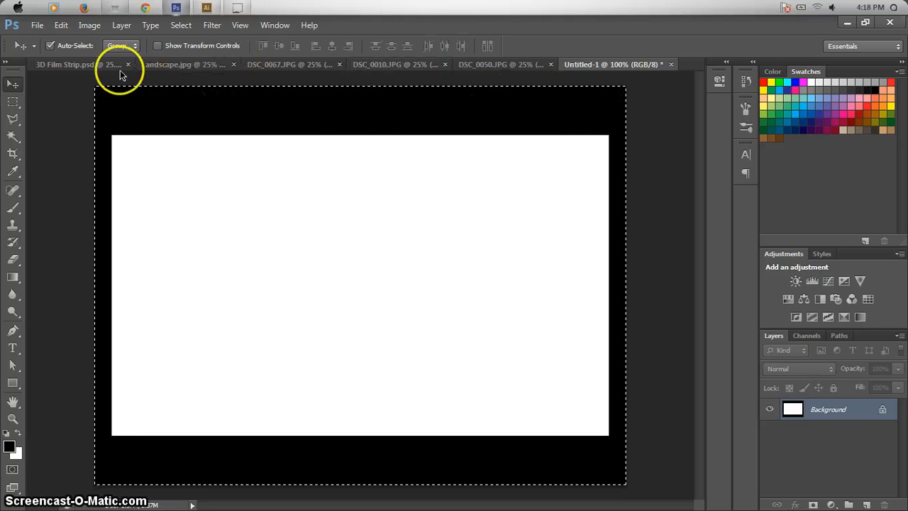
pyautogui.click(92, 65)
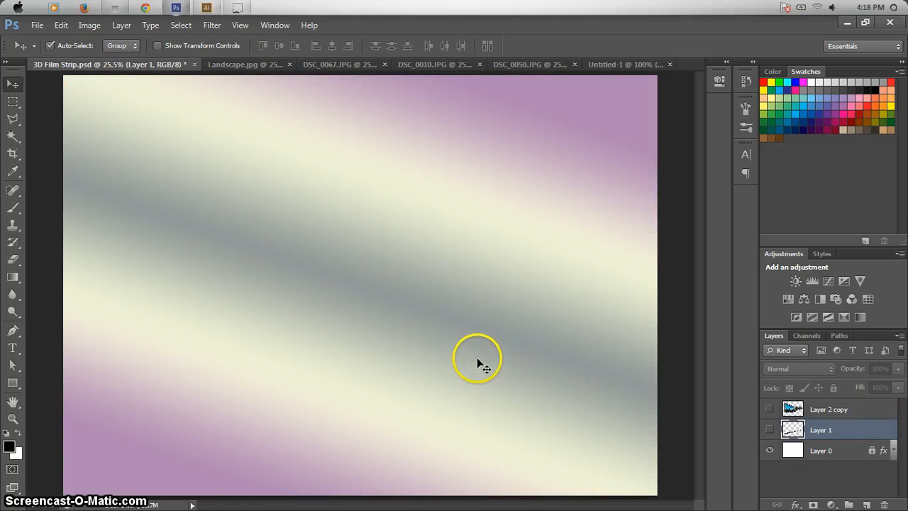
pyautogui.click(816, 411)
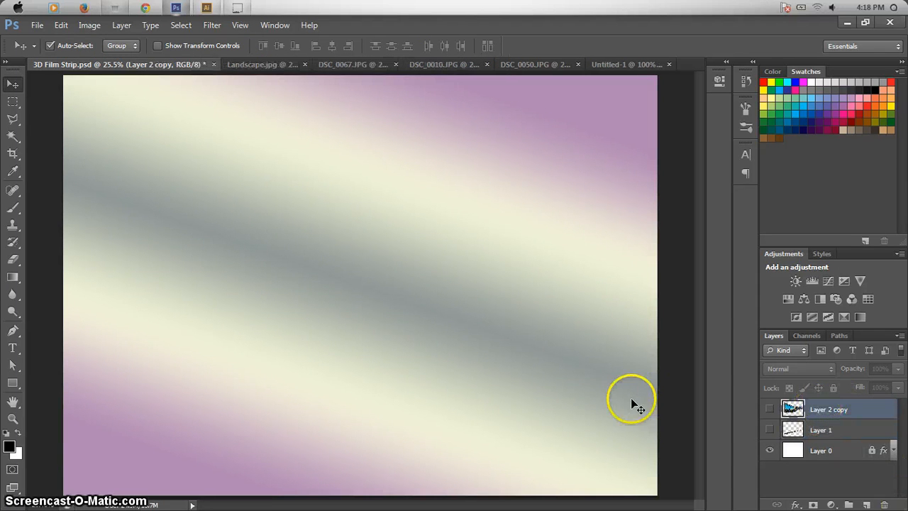
pyautogui.hotkey('ctrl', 'shift', 'alt', 'n')
pyautogui.hotkey('ctrl', 'v')
pyautogui.moveTo(384, 286); pyautogui.dragTo(246, 293)
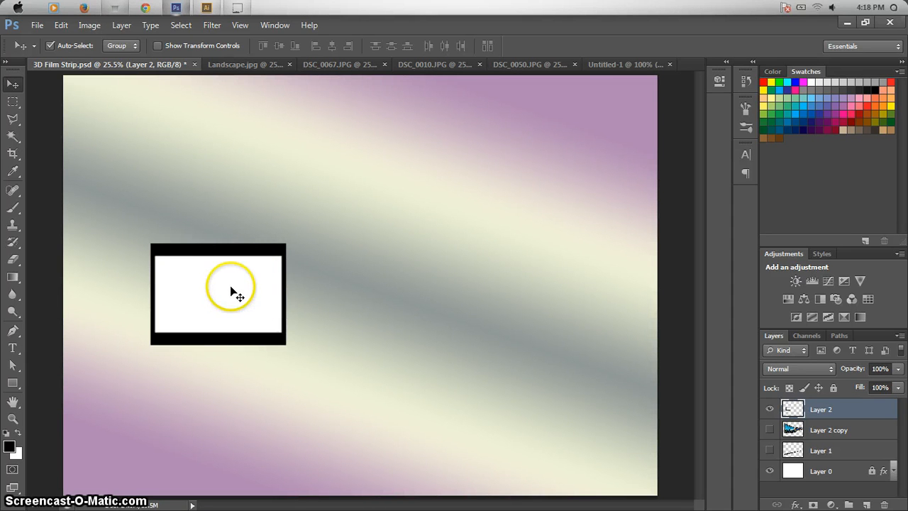
# Paste a second frame and align it level with the first frame's right edge, overlapping their black borders.
pyautogui.hotkey('ctrl', 'v')
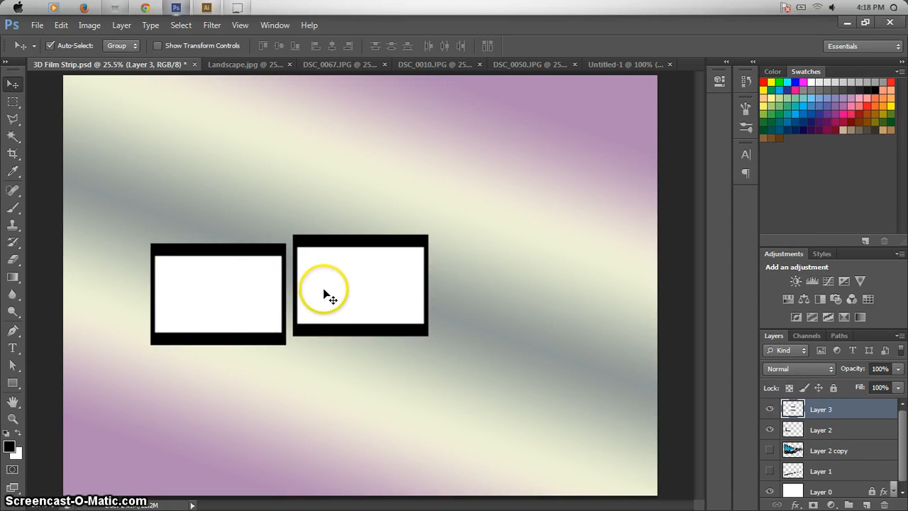
pyautogui.moveTo(323, 294); pyautogui.dragTo(323, 304)
pyautogui.press('Left')
pyautogui.press('Left')
pyautogui.press('Left')
pyautogui.press('Left')
pyautogui.press('Left')
pyautogui.press('Left')
pyautogui.press('Left')
pyautogui.press('Left')
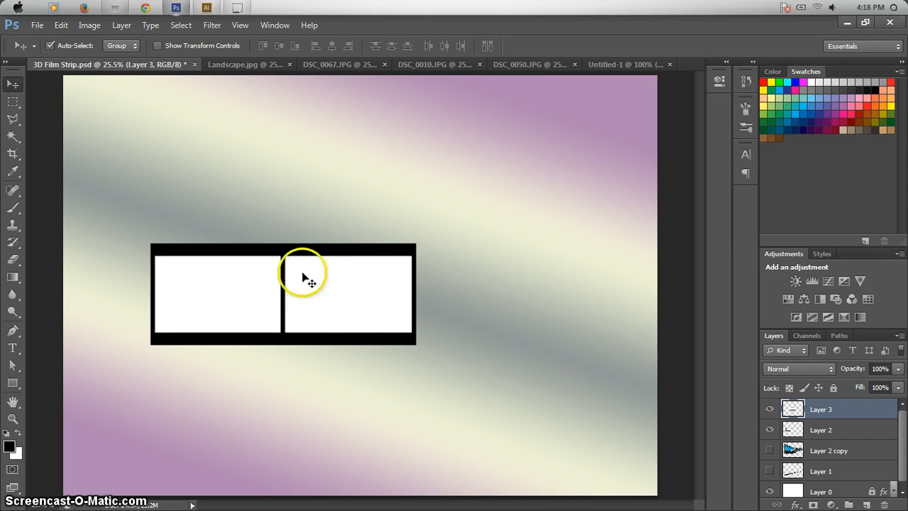
# Merge the two frame layers and move the combined strip down toward the canvas's left edge.
pyautogui.click(823, 427)
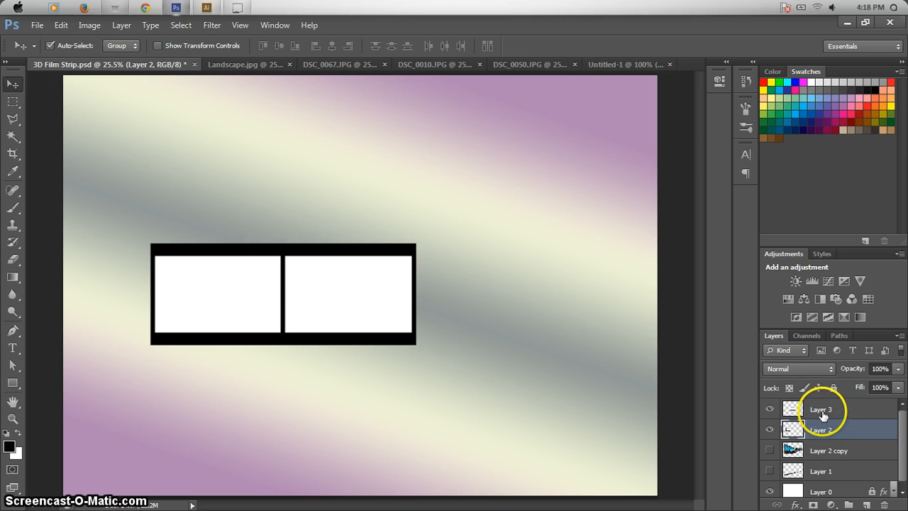
pyautogui.keyDown('shift'); pyautogui.click(823, 411); pyautogui.keyUp('shift')
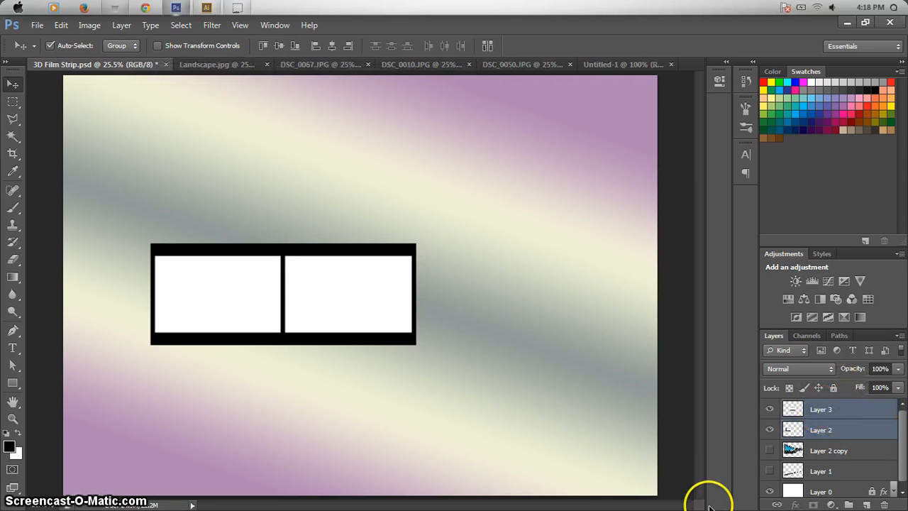
pyautogui.hotkey('ctrl', 'e')
pyautogui.moveTo(322, 300); pyautogui.dragTo(283, 331)
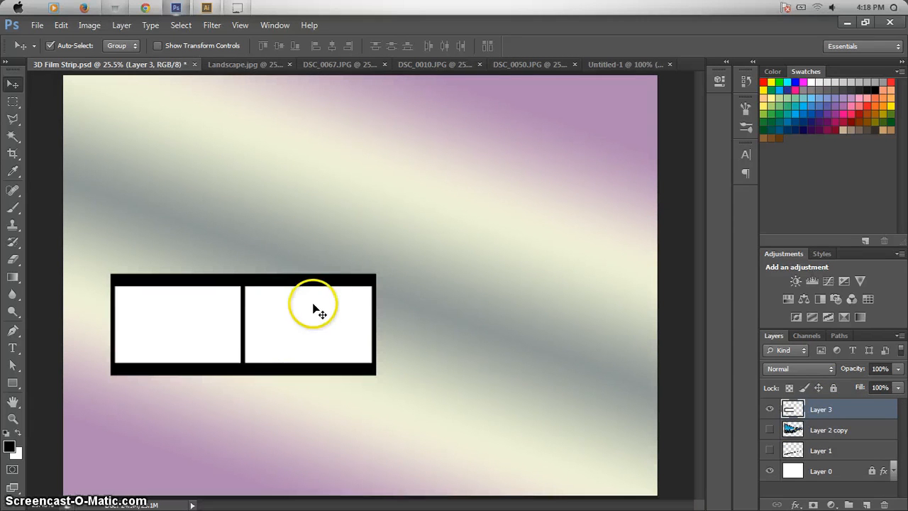
# Extend the strip to four frames with an adjoining duplicate merged into it, and move the strip up and toward the canvas's left edge.
pyautogui.hotkey('ctrl', 'j')
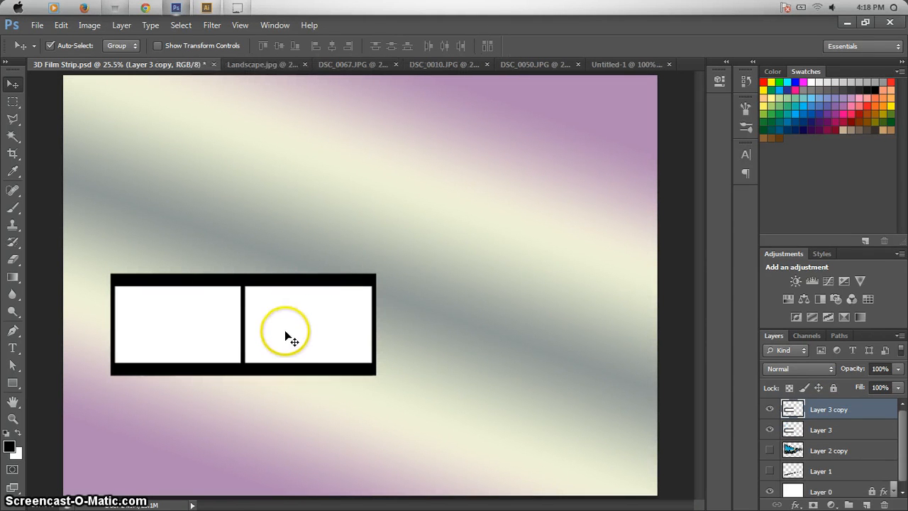
pyautogui.moveTo(289, 339); pyautogui.dragTo(548, 342)
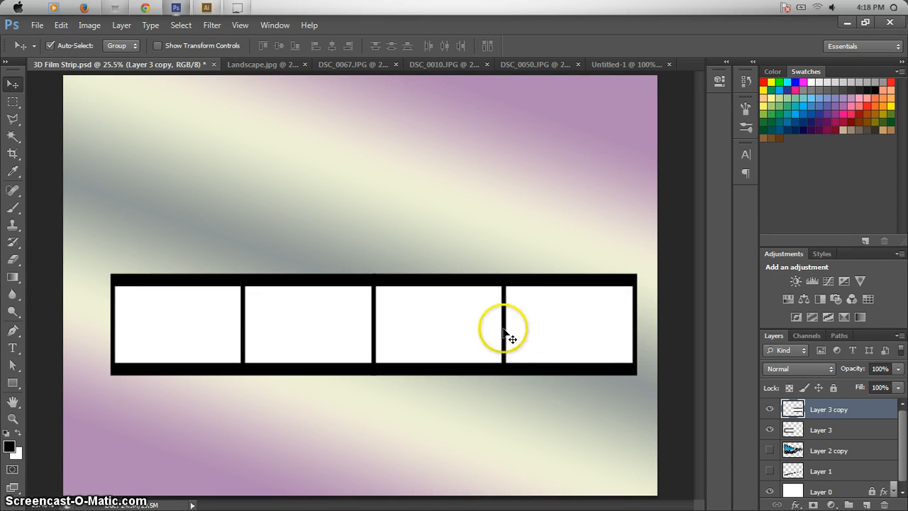
pyautogui.keyDown('shift'); pyautogui.click(815, 432); pyautogui.keyUp('shift')
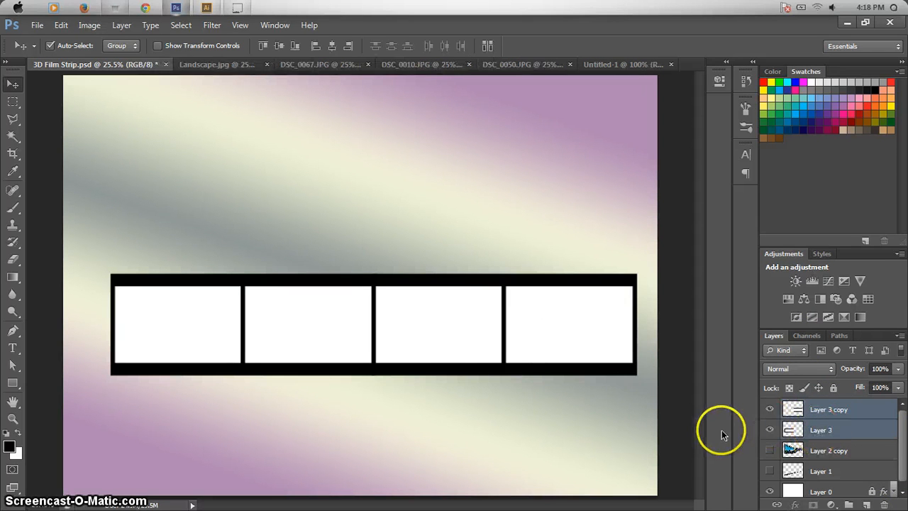
pyautogui.hotkey('ctrl', 'e')
pyautogui.moveTo(452, 343); pyautogui.dragTo(412, 317)
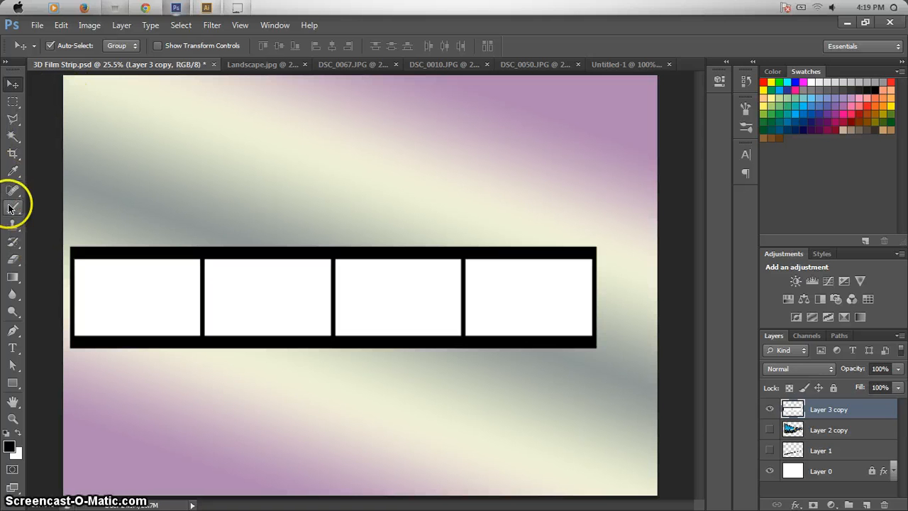
# Append the Square Brushes set to the Eraser tool's brush presets.
pyautogui.click(14, 261)
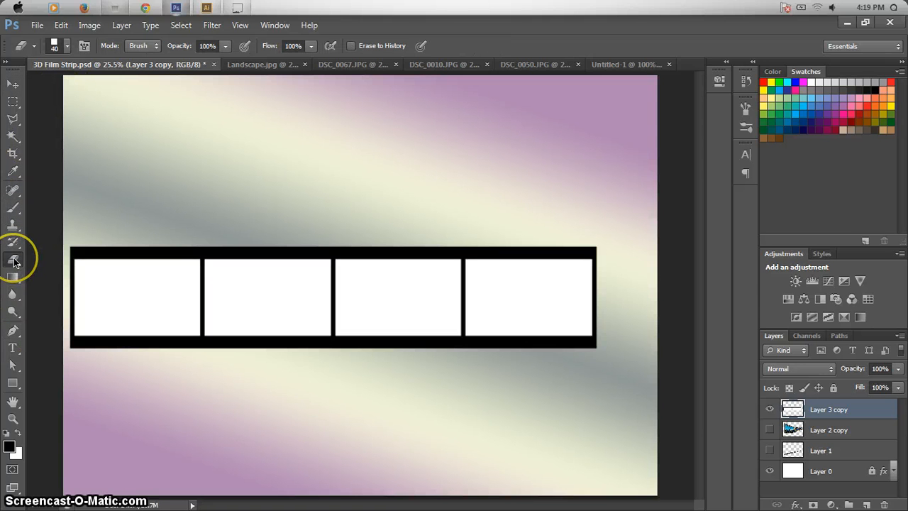
pyautogui.click(67, 46)
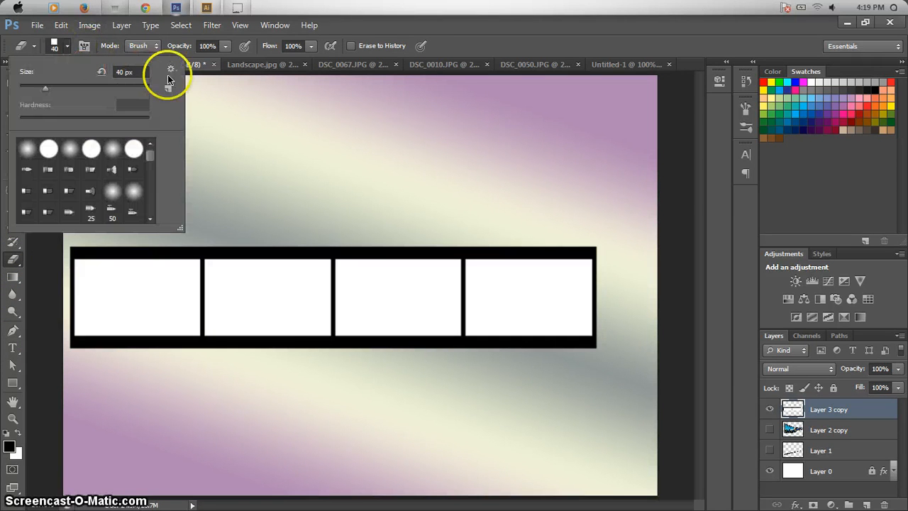
pyautogui.click(170, 70)
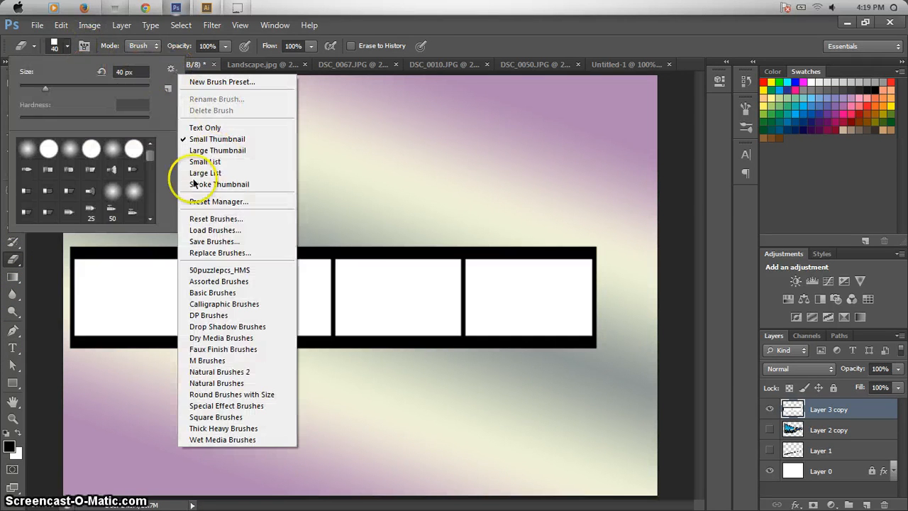
pyautogui.click(216, 417)
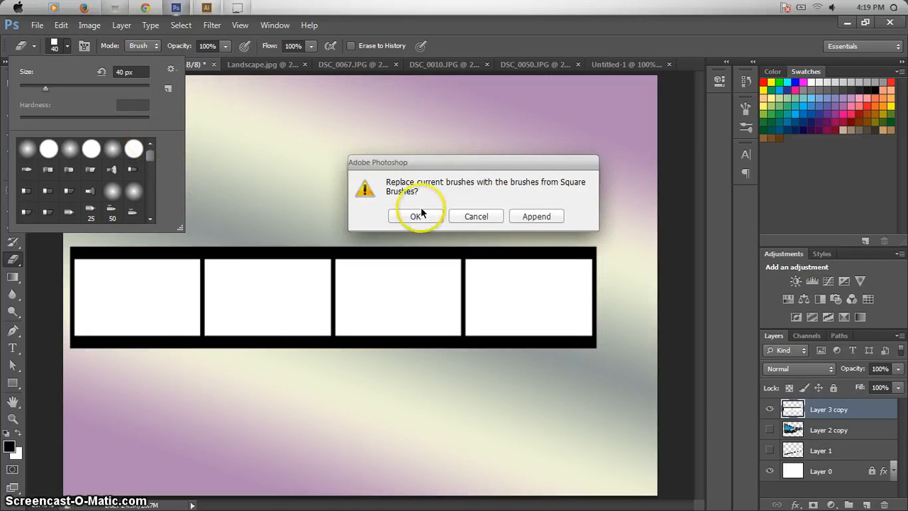
pyautogui.click(537, 216)
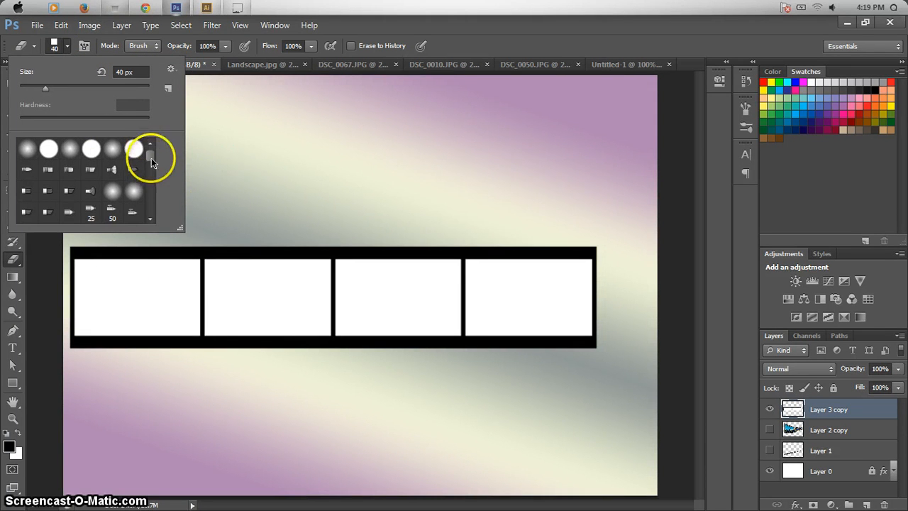
# Choose the 24 px square brush tip for the eraser and set its spacing to 281%.
pyautogui.moveTo(150, 146); pyautogui.dragTo(163, 239)
pyautogui.scroll(-4, 141, 218)
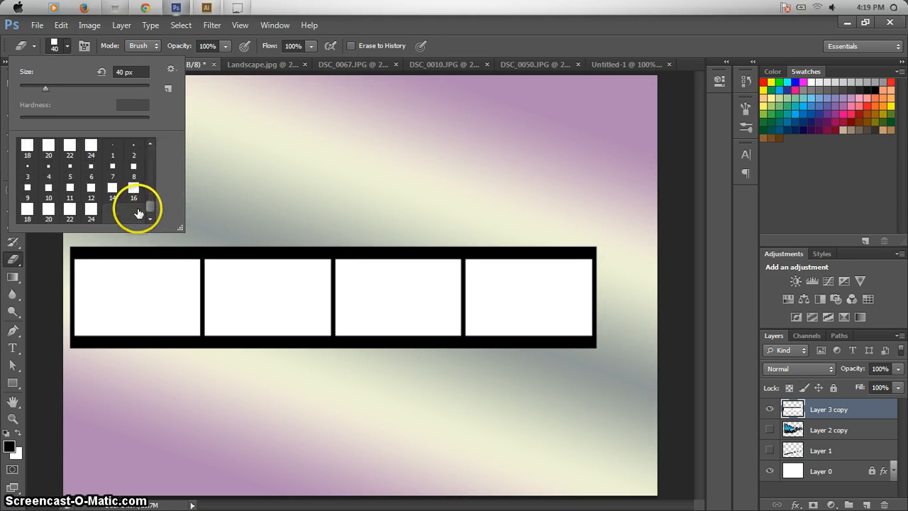
pyautogui.click(91, 213)
pyautogui.click(45, 279)
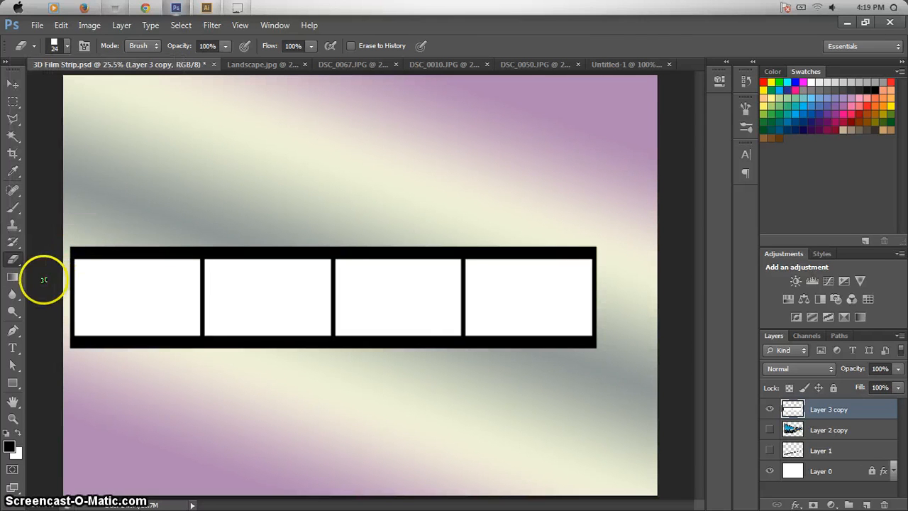
pyautogui.click(746, 108)
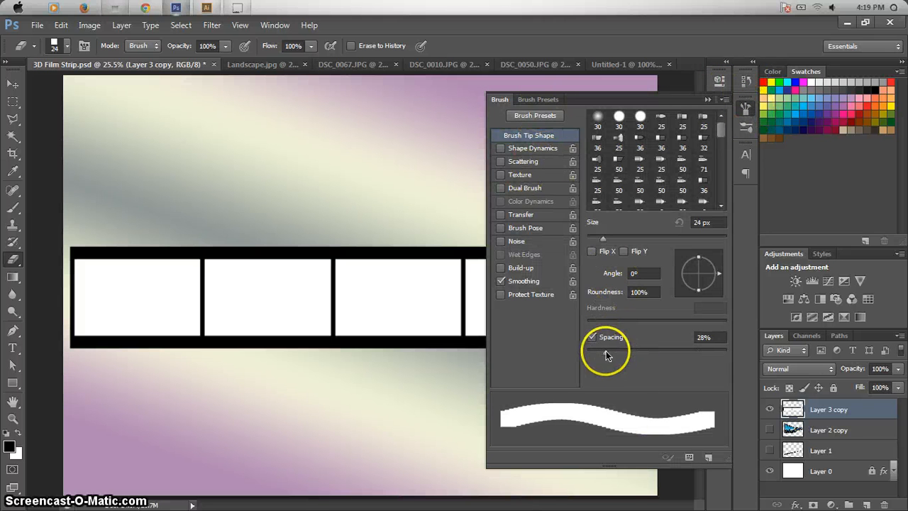
pyautogui.moveTo(606, 352); pyautogui.dragTo(698, 352)
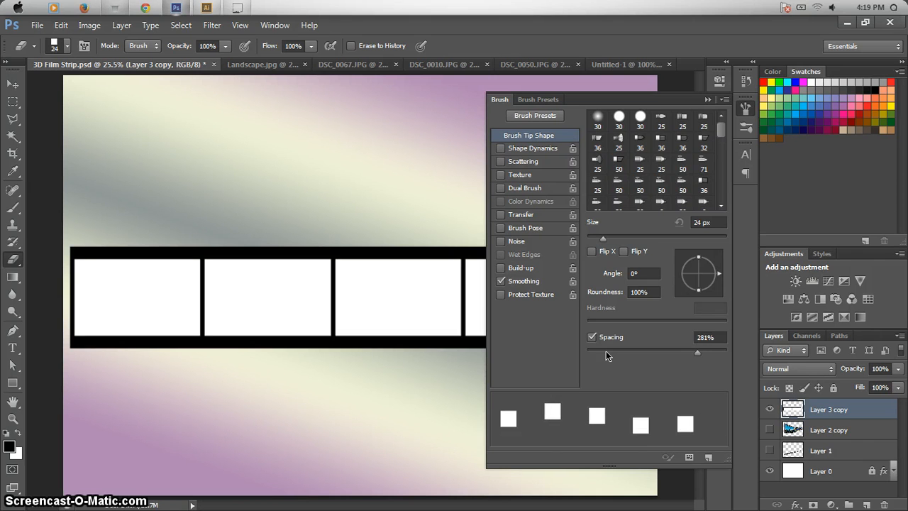
pyautogui.click(707, 101)
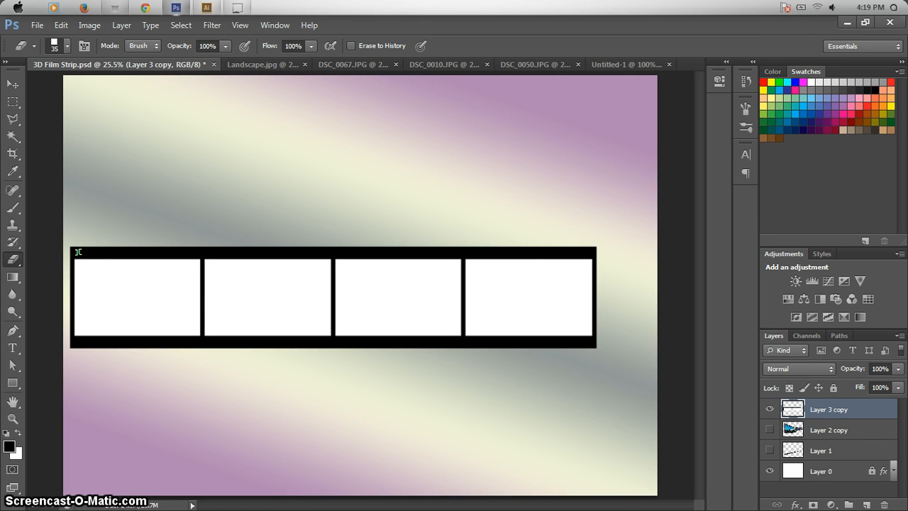
# Enlarge the eraser to 45 px and erase a straight row of evenly spaced square holes along the strip's entire upper border.
pyautogui.hotkey('ctrl', '+')
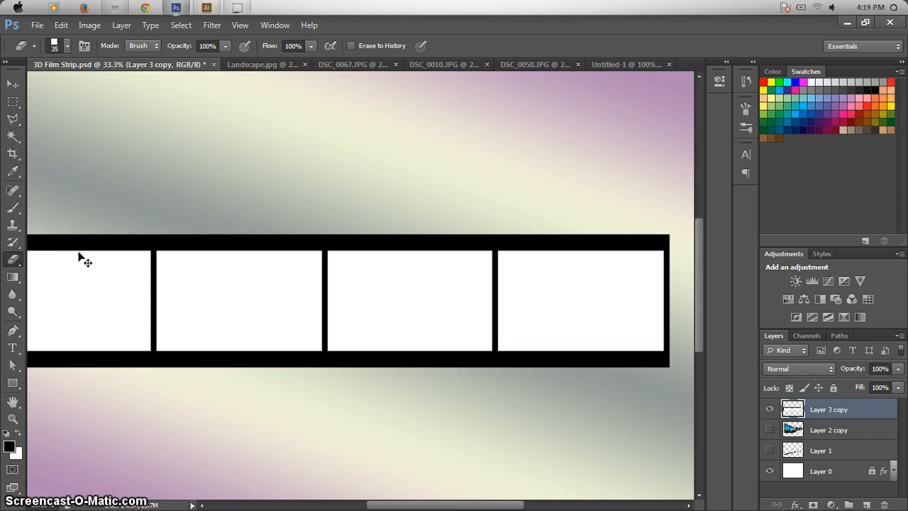
pyautogui.click(201, 303)
pyautogui.moveTo(244, 399); pyautogui.dragTo(544, 405)
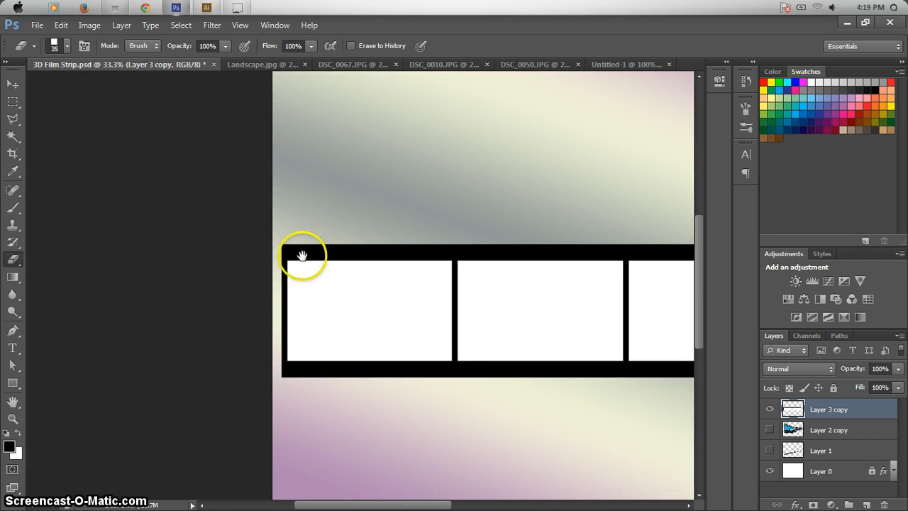
pyautogui.press(']')
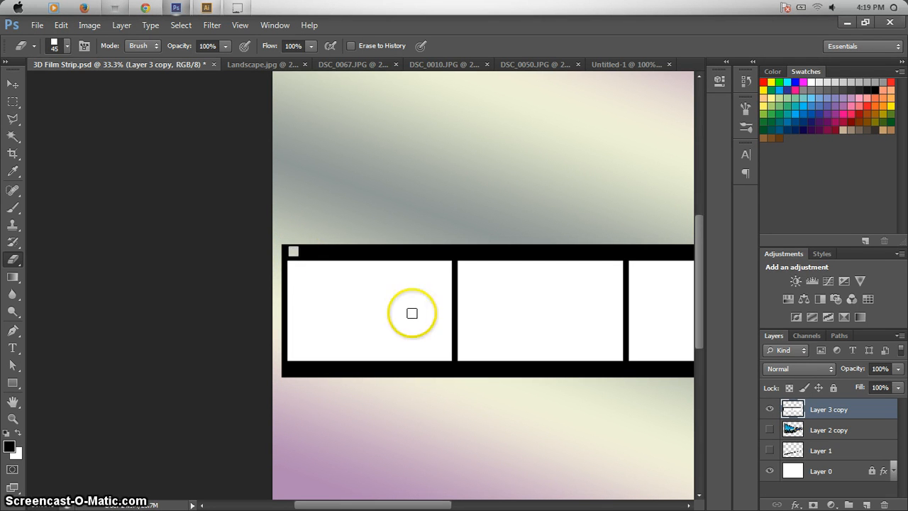
pyautogui.moveTo(482, 318); pyautogui.dragTo(132, 249)
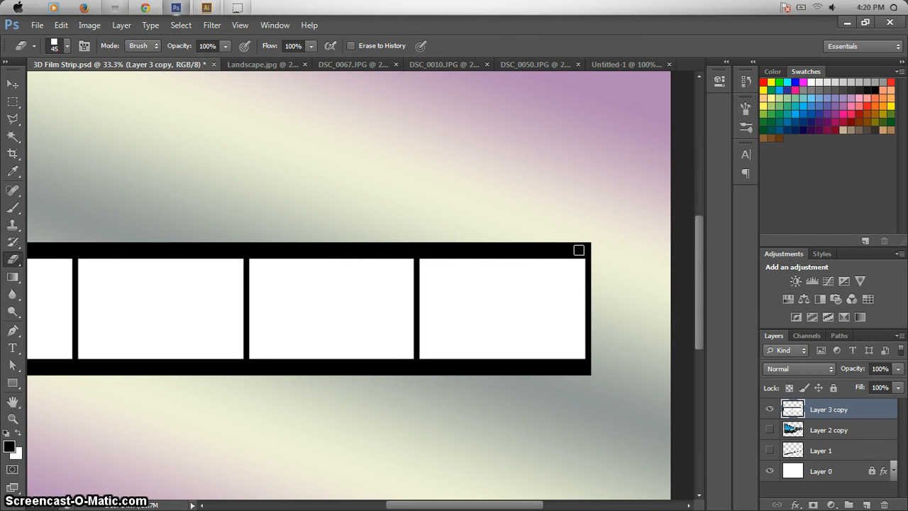
pyautogui.keyDown('shift'); pyautogui.click(579, 250); pyautogui.keyUp('shift')
# Erase a matching straight row of square holes along the strip's lower border, from the right end to the left.
pyautogui.click(576, 364)
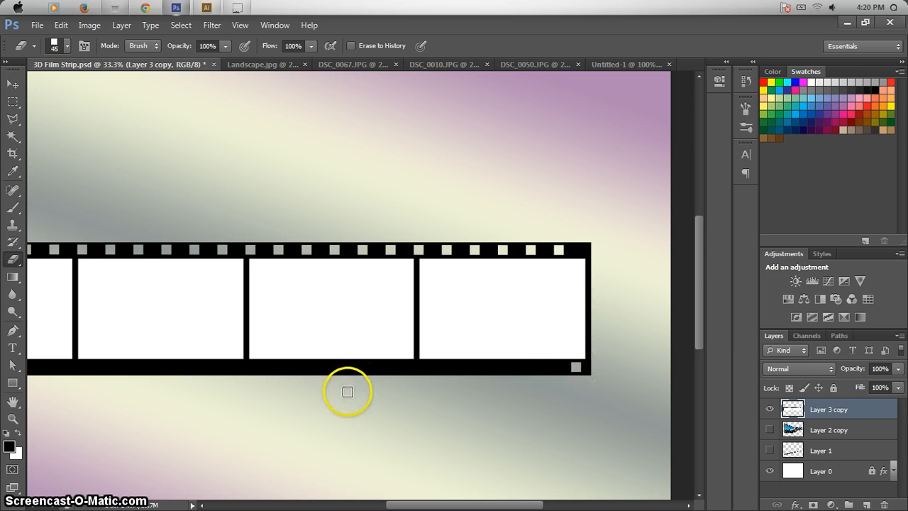
pyautogui.press('space')
pyautogui.moveTo(208, 405); pyautogui.dragTo(577, 379)
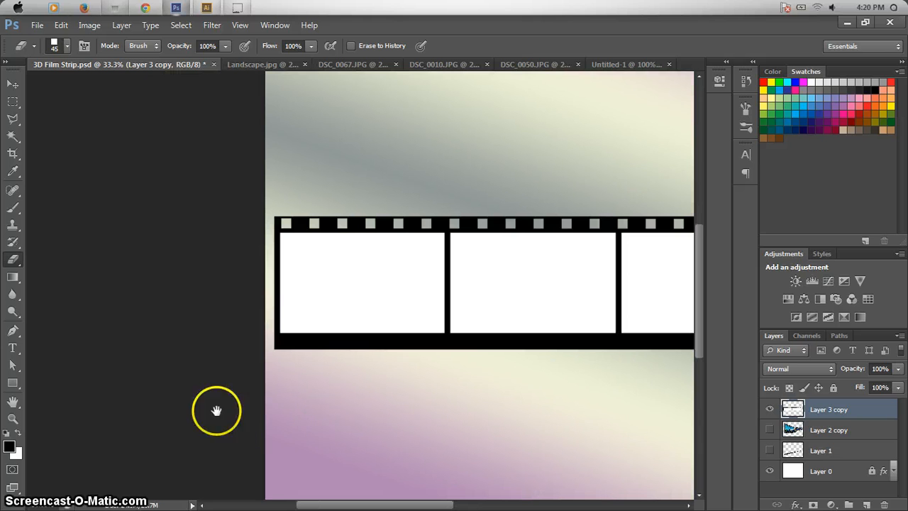
pyautogui.moveTo(217, 412); pyautogui.dragTo(312, 402)
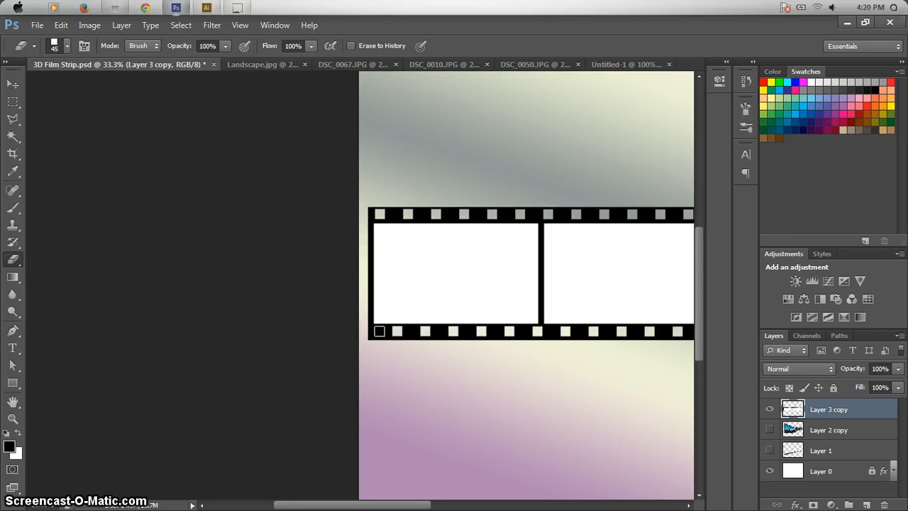
pyautogui.click(13, 85)
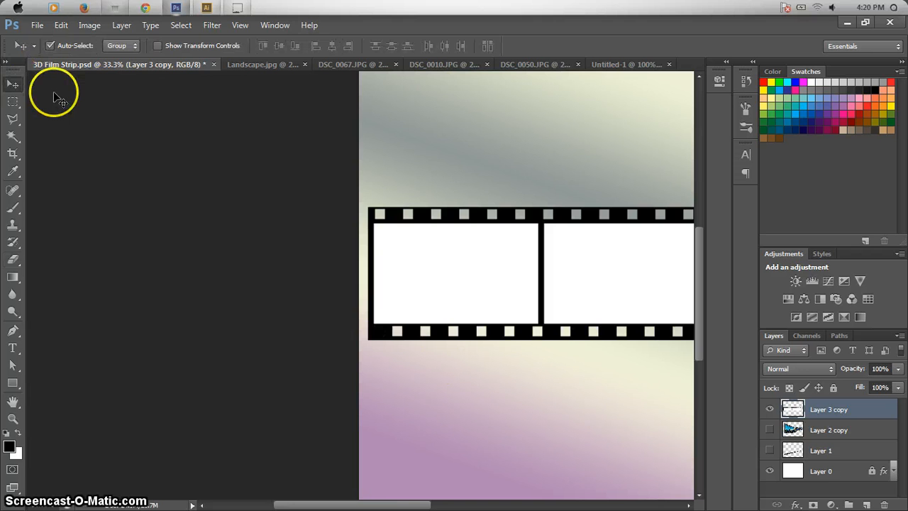
pyautogui.hotkey('ctrl', '0')
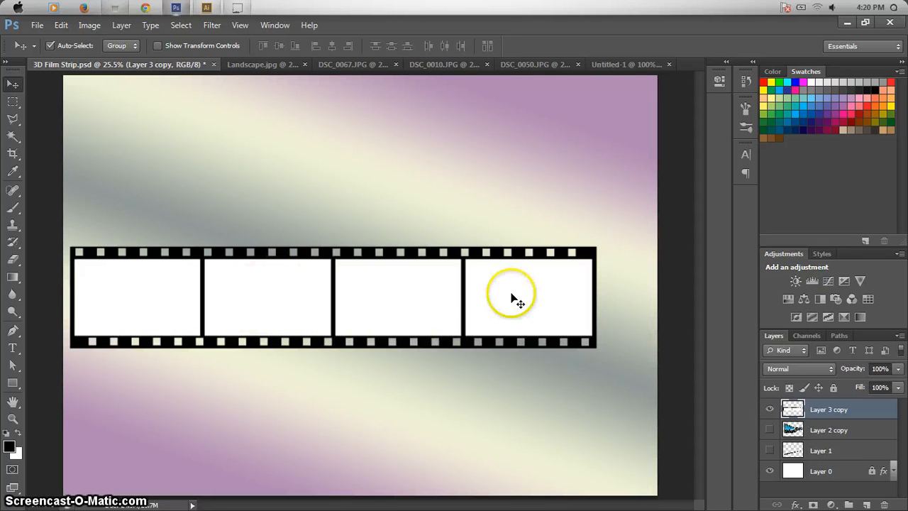
# Delete the white fill from all four frames with the Magic Wand and move the strip toward the canvas's horizontal centre.
pyautogui.click(18, 135)
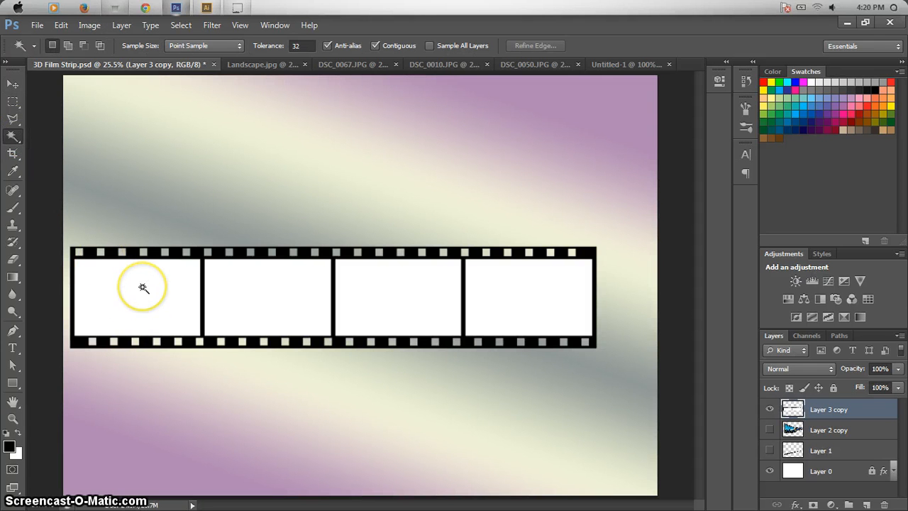
pyautogui.keyDown('shift'); pyautogui.click(269, 289); pyautogui.keyUp('shift')
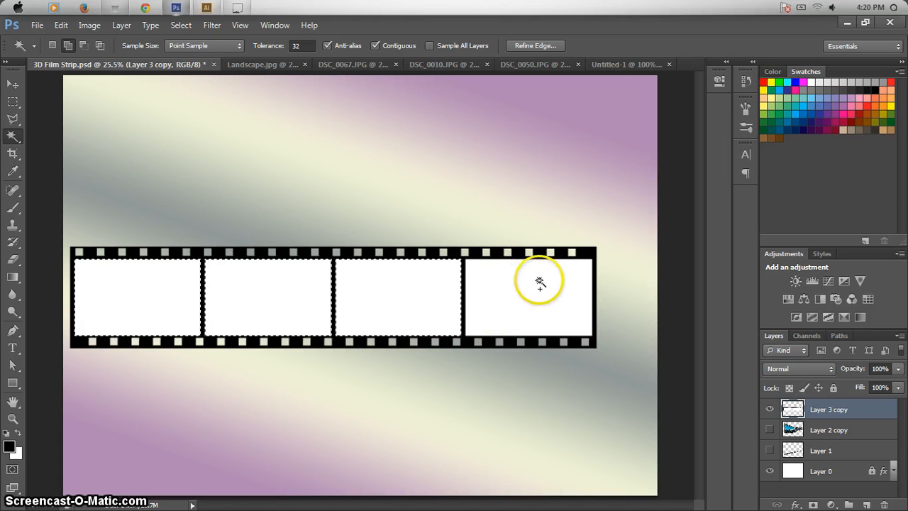
pyautogui.keyDown('shift'); pyautogui.click(548, 278); pyautogui.keyUp('shift')
pyautogui.press('Delete')
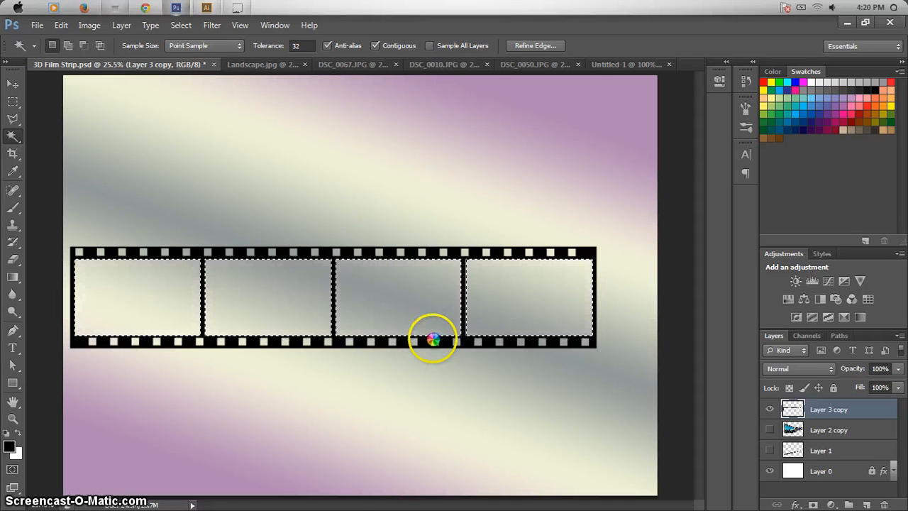
pyautogui.hotkey('ctrl', 'd')
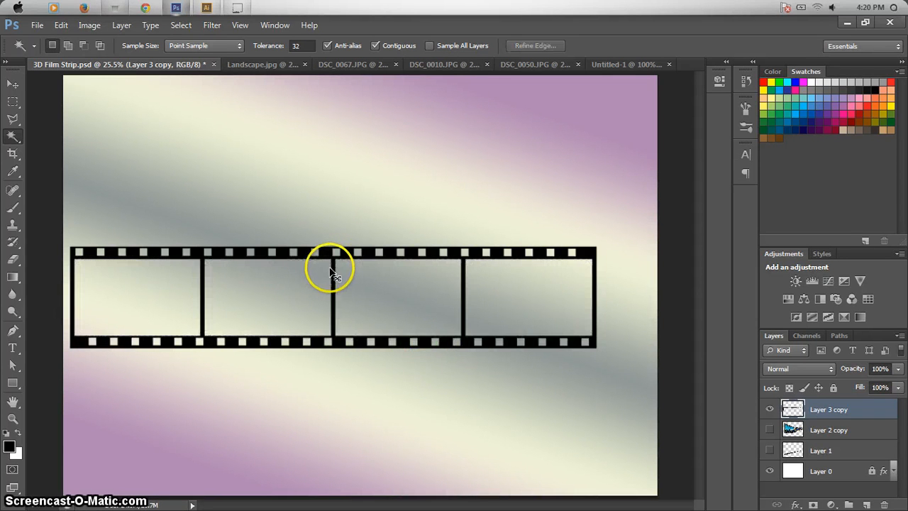
pyautogui.click(13, 85)
pyautogui.moveTo(284, 251); pyautogui.dragTo(318, 245)
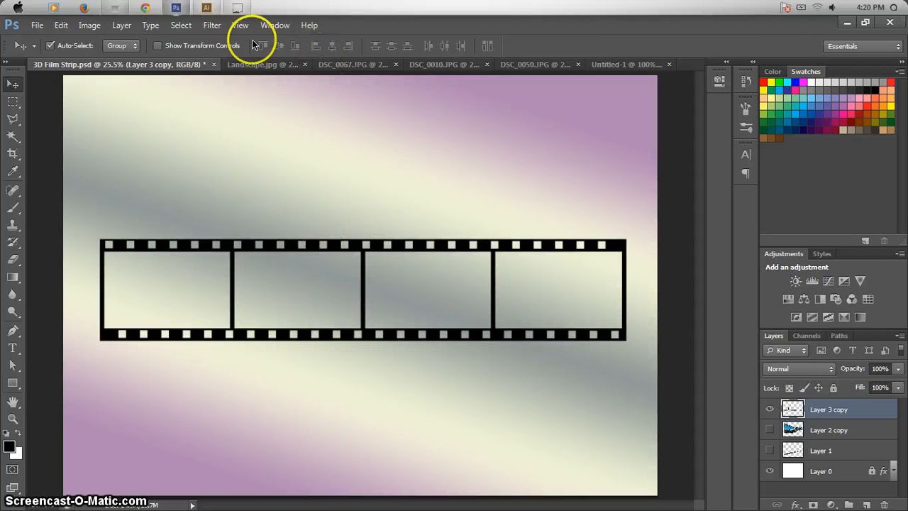
# Copy the whole Landscape.jpg photo and paste it into 3D Film Strip.psd.
pyautogui.click(264, 67)
pyautogui.hotkey('ctrl', 'a')
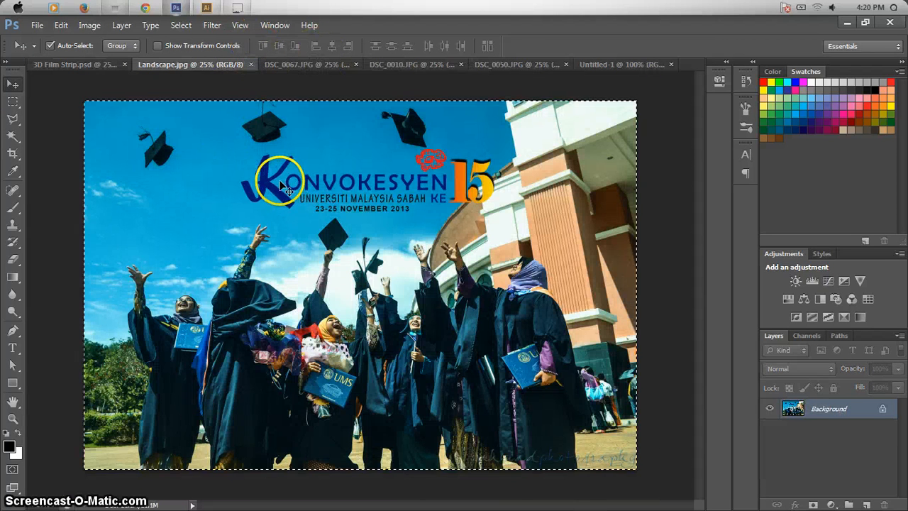
pyautogui.click(63, 64)
pyautogui.hotkey('ctrl', 'v')
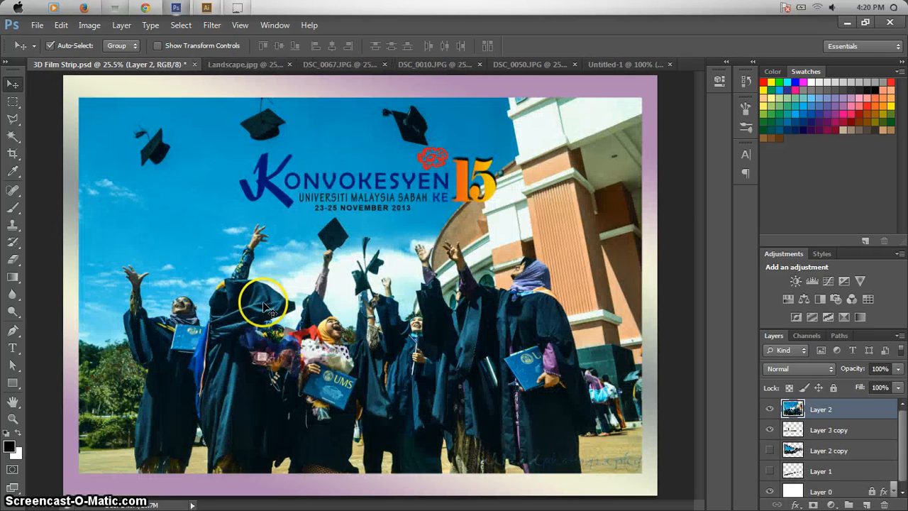
# Scale the pasted graduation photo to about 25% and move it over the strip's first frame.
pyautogui.hotkey('ctrl', 't')
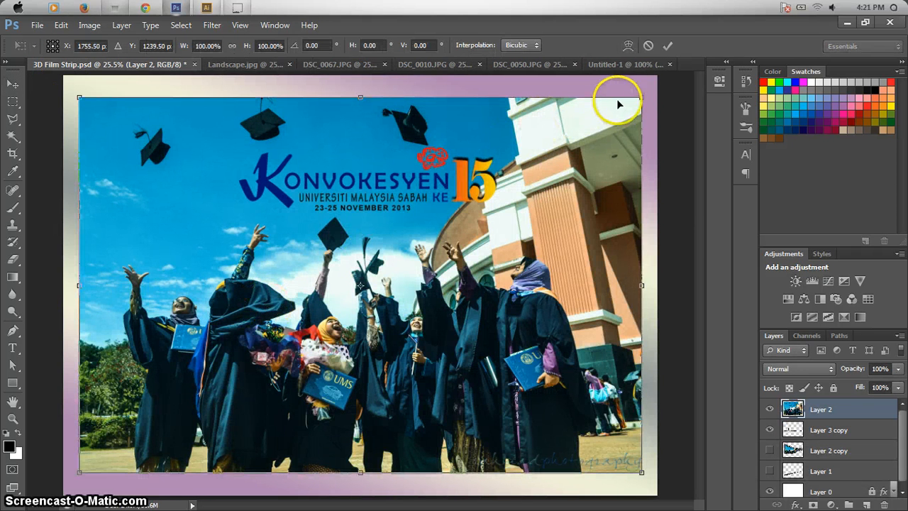
pyautogui.moveTo(642, 98); pyautogui.dragTo(220, 381)
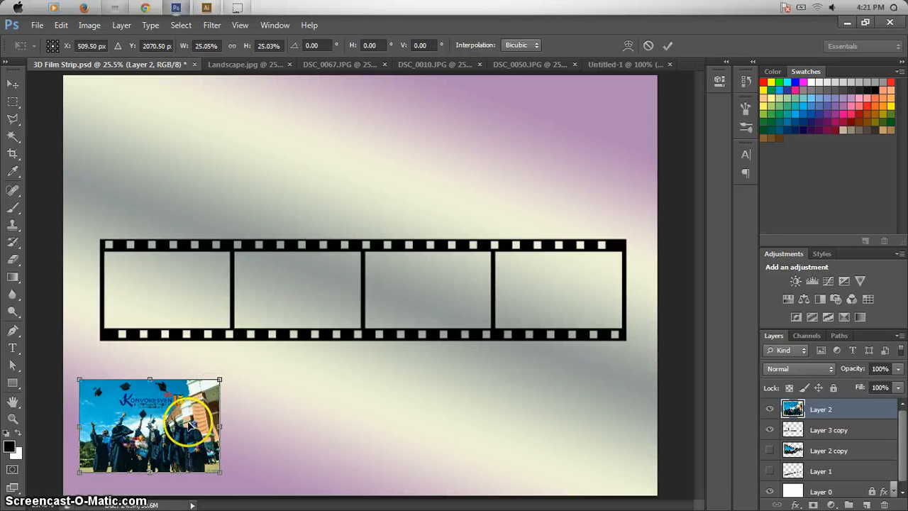
pyautogui.moveTo(188, 447); pyautogui.dragTo(217, 299)
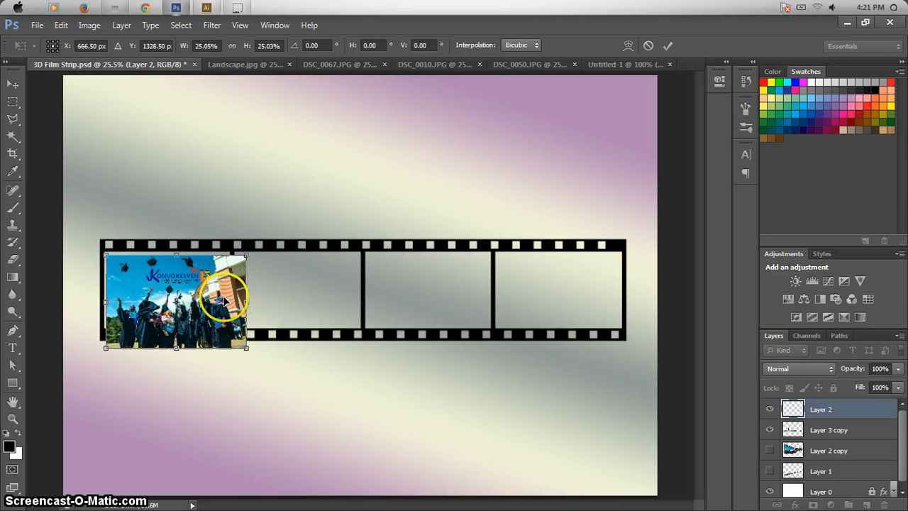
# Align the photo's upper-left corner with the first frame and scale it to about 22.9% to fit the frame.
pyautogui.press('Up')
pyautogui.press('Up')
pyautogui.press('Up')
pyautogui.press('Up')
pyautogui.press('Up')
pyautogui.press('Up')
pyautogui.press('Up')
pyautogui.press('Up')
pyautogui.press('Up')
pyautogui.press('Up')
pyautogui.press('Up')
pyautogui.press('Up')
pyautogui.press('Up')
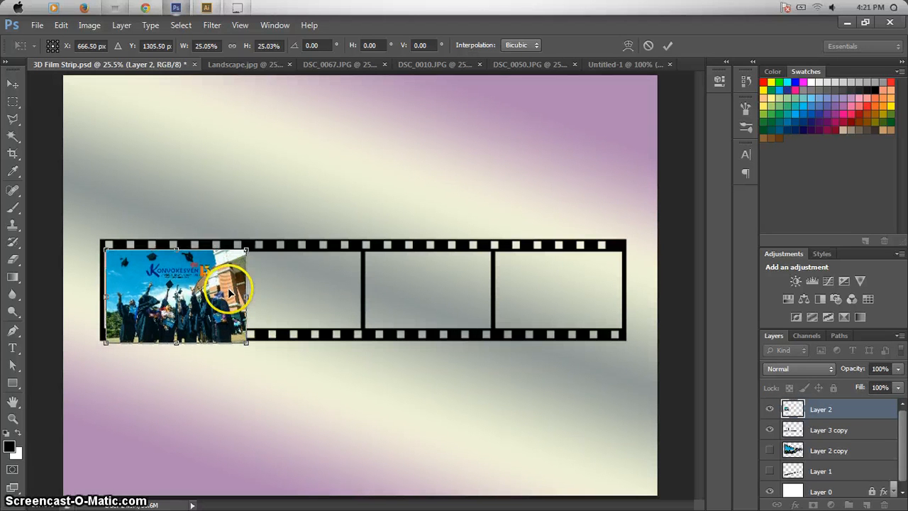
pyautogui.press('Left')
pyautogui.press('Left')
pyautogui.press('Left')
pyautogui.press('Left')
pyautogui.press('Left')
pyautogui.press('Left')
pyautogui.press('Left')
pyautogui.press('Left')
pyautogui.press('Left')
pyautogui.press('Left')
pyautogui.press('Left')
pyautogui.press('Left')
pyautogui.press('Left')
pyautogui.press('Left')
pyautogui.press('Left')
pyautogui.press('Left')
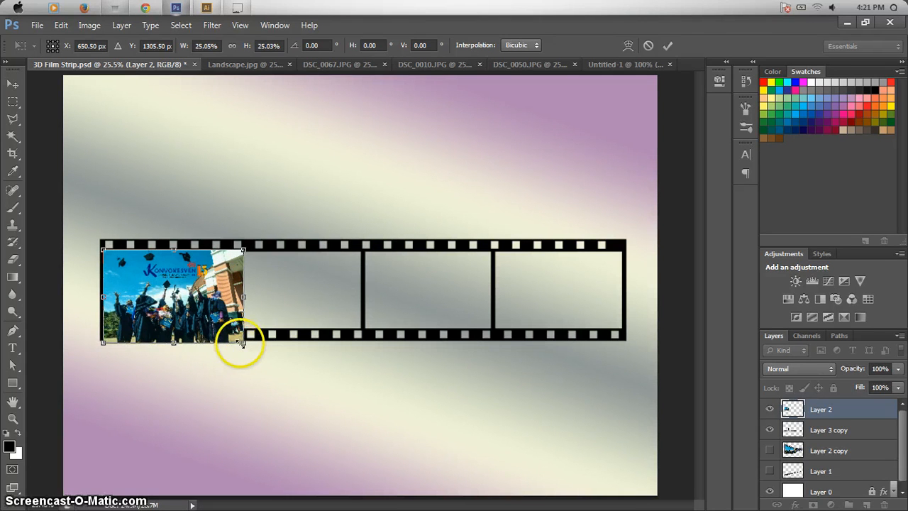
pyautogui.moveTo(241, 343); pyautogui.dragTo(241, 343)
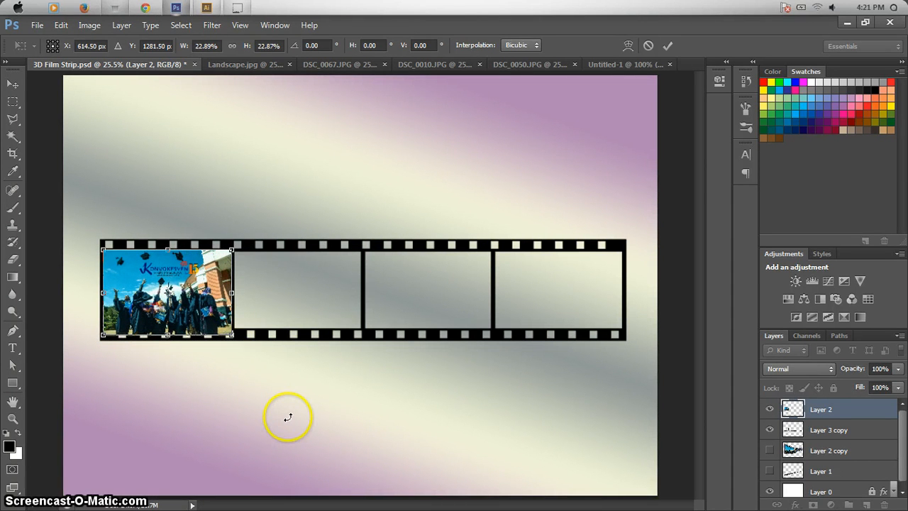
pyautogui.press('Return')
# Copy the whole DSC_0067.JPG photo and paste it into 3D Film Strip.psd.
pyautogui.click(324, 63)
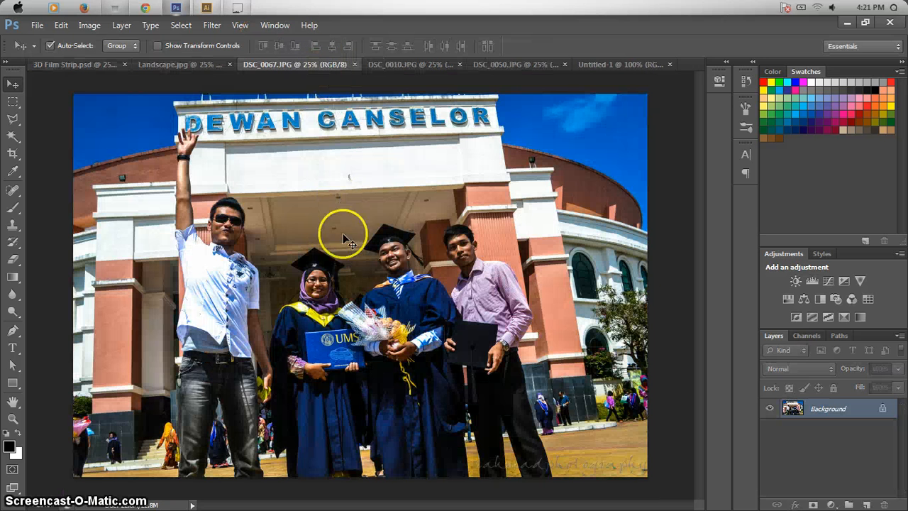
pyautogui.hotkey('ctrl', 'a')
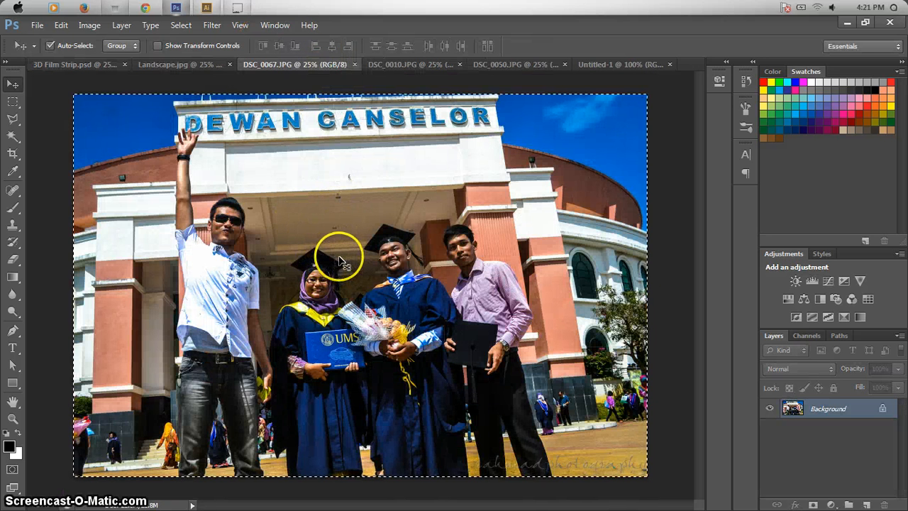
pyautogui.click(91, 64)
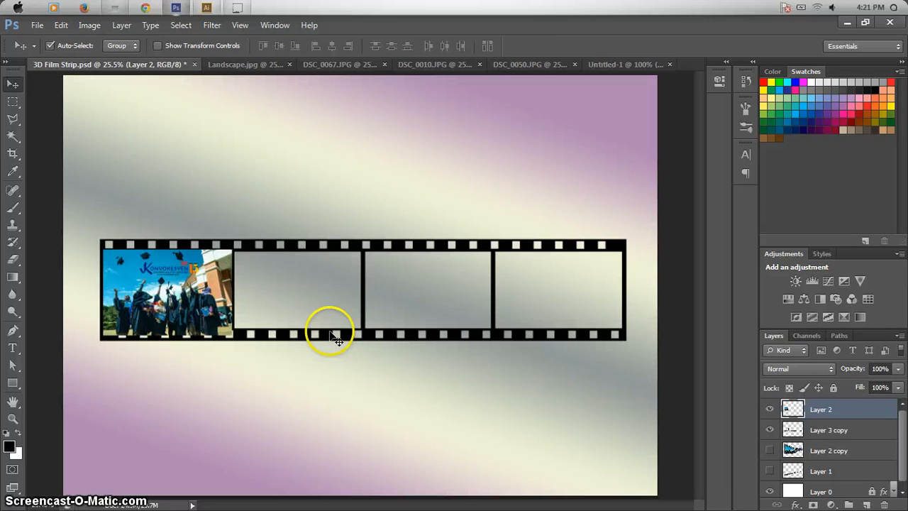
pyautogui.hotkey('ctrl', 'v')
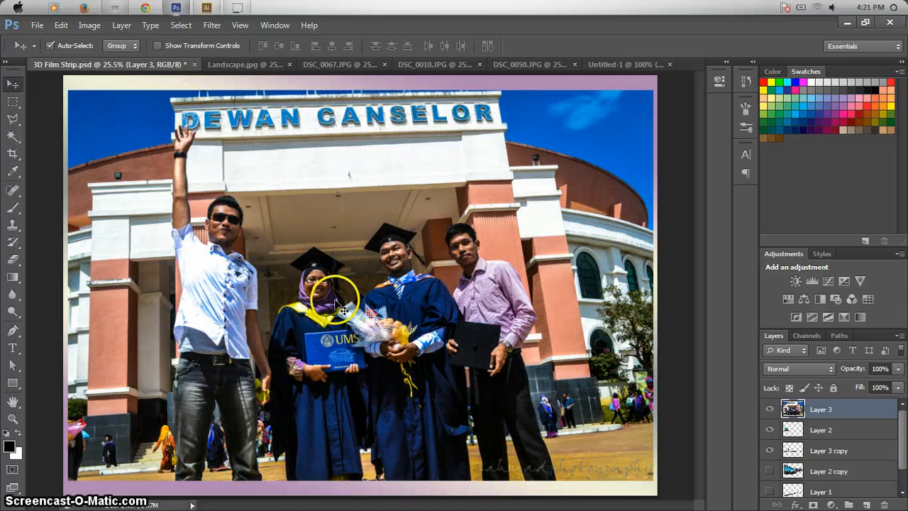
# Scale the pasted DSC_0067 photo to about 24% and position it over the second frame, with its lower edge along the frame's bottom.
pyautogui.hotkey('ctrl', 't')
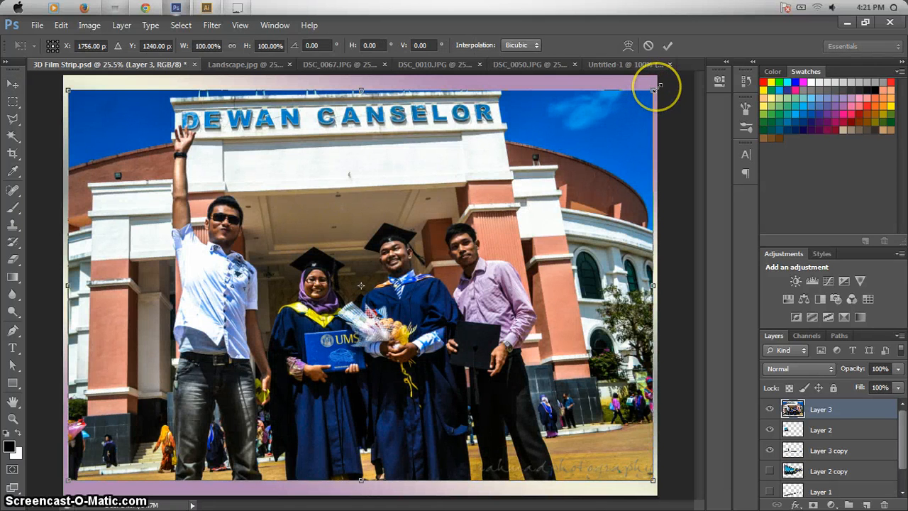
pyautogui.moveTo(656, 86); pyautogui.dragTo(361, 263)
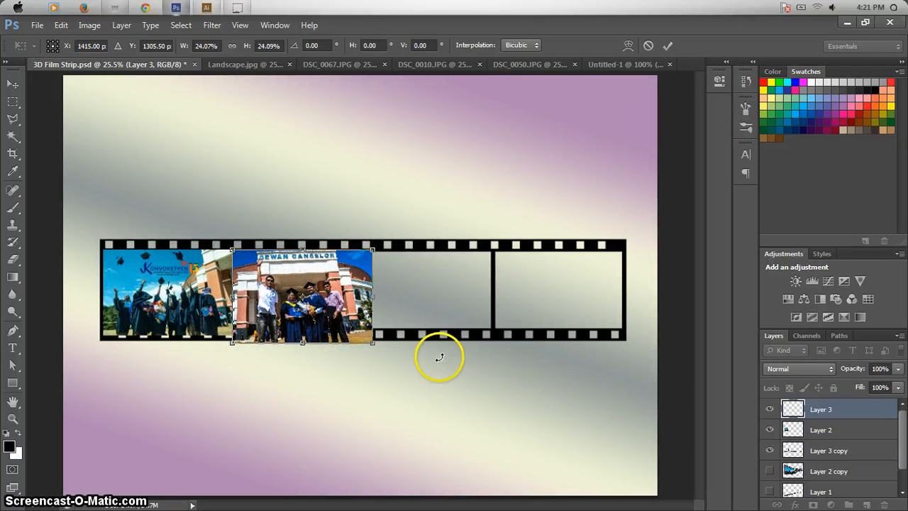
pyautogui.press('Right')
pyautogui.press('Right')
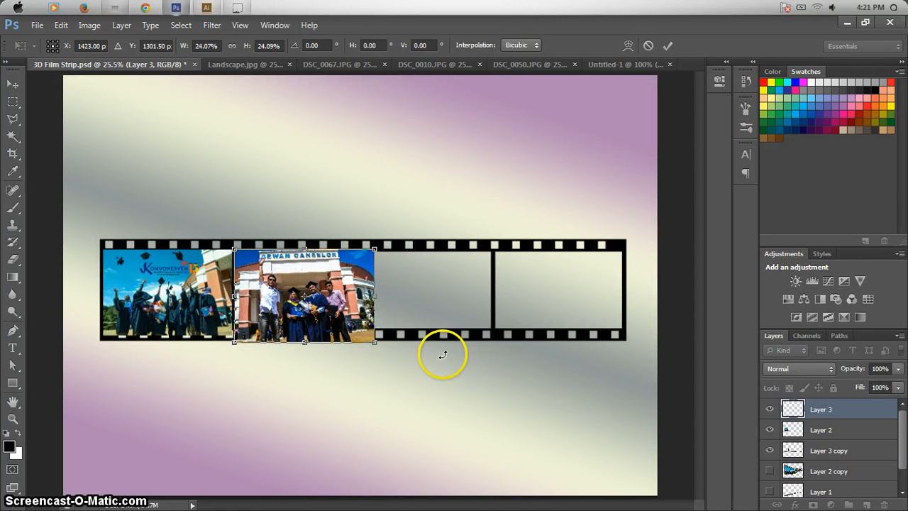
pyautogui.press('Up')
pyautogui.press('Up')
pyautogui.press('Up')
pyautogui.press('Up')
pyautogui.press('Up')
pyautogui.press('Up')
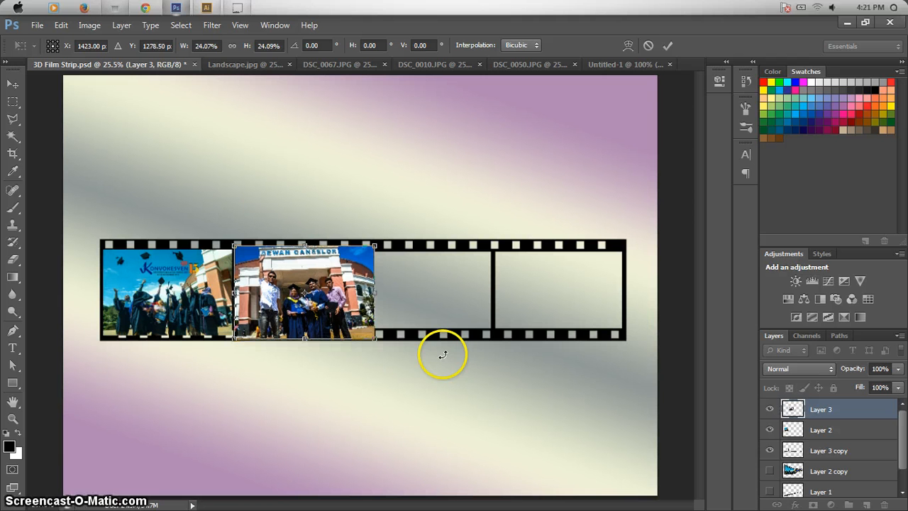
pyautogui.press('Up')
pyautogui.press('Up')
pyautogui.press('Up')
pyautogui.press('Up')
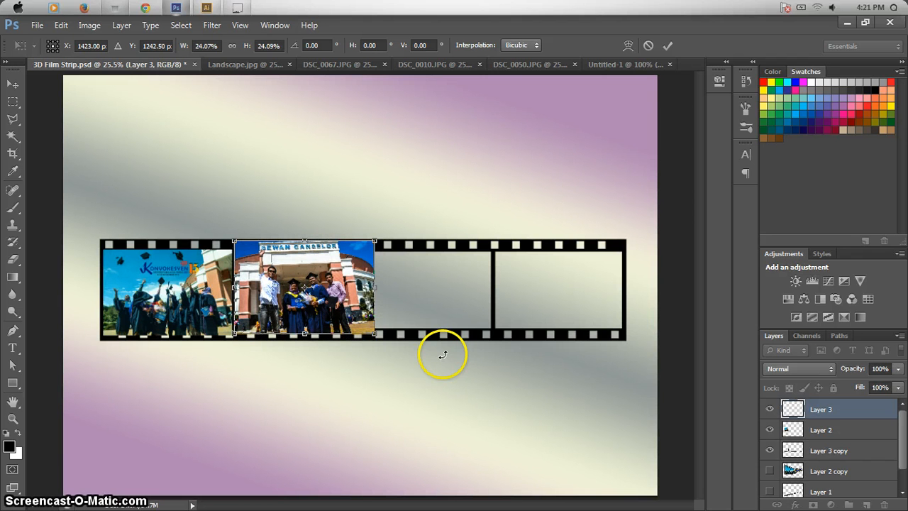
pyautogui.press('Up')
pyautogui.press('Up')
pyautogui.press('Up')
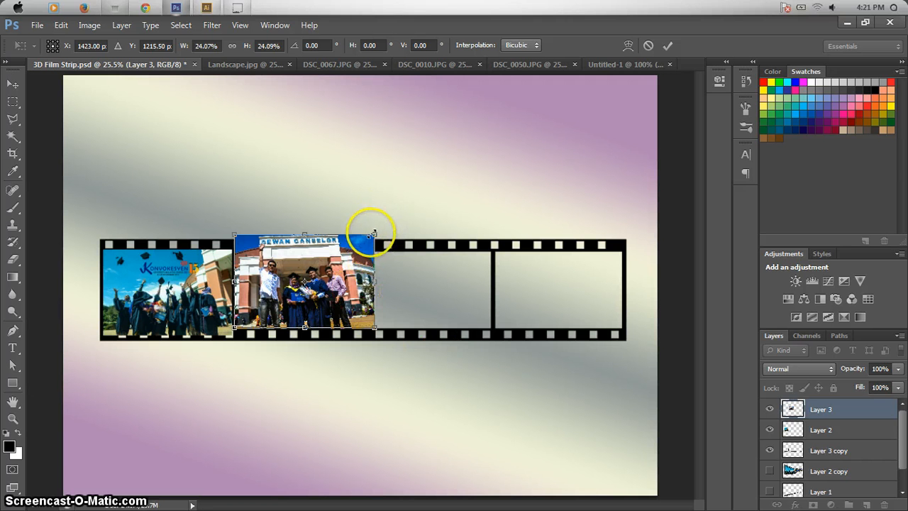
# Scale the second photo to about 22.1% to match its frame's width and nudge it slightly down.
pyautogui.moveTo(372, 234); pyautogui.dragTo(373, 232)
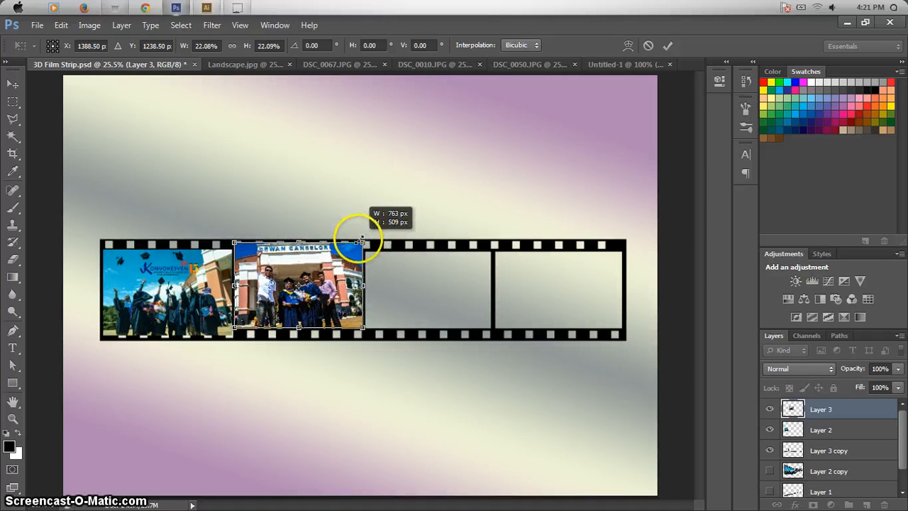
pyautogui.press('Return')
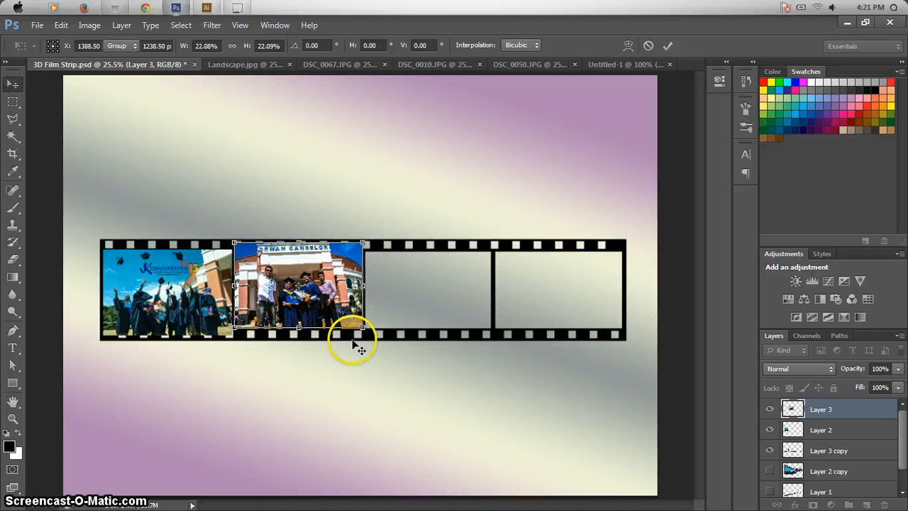
pyautogui.press('Down')
pyautogui.press('Down')
pyautogui.press('Down')
pyautogui.press('Down')
pyautogui.press('Down')
pyautogui.press('Down')
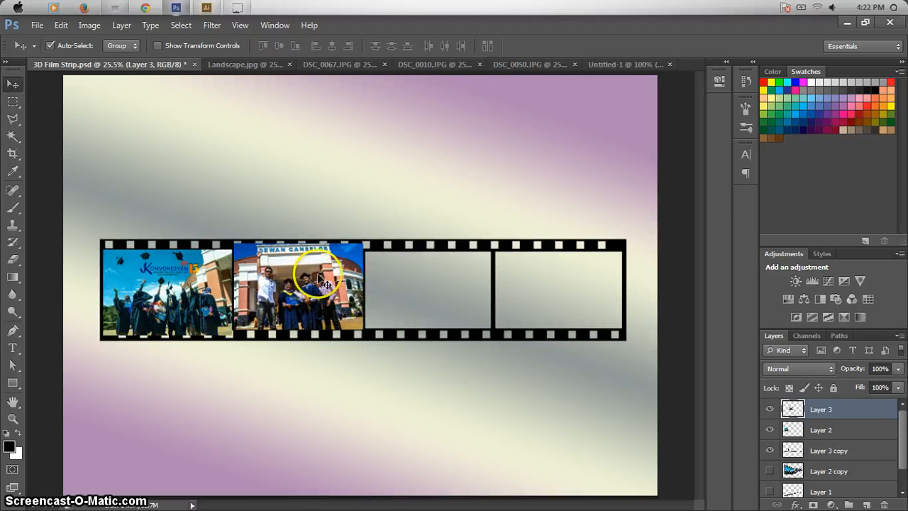
# Copy the whole DSC_0010.JPG photo and paste it into 3D Film Strip.psd.
pyautogui.click(418, 64)
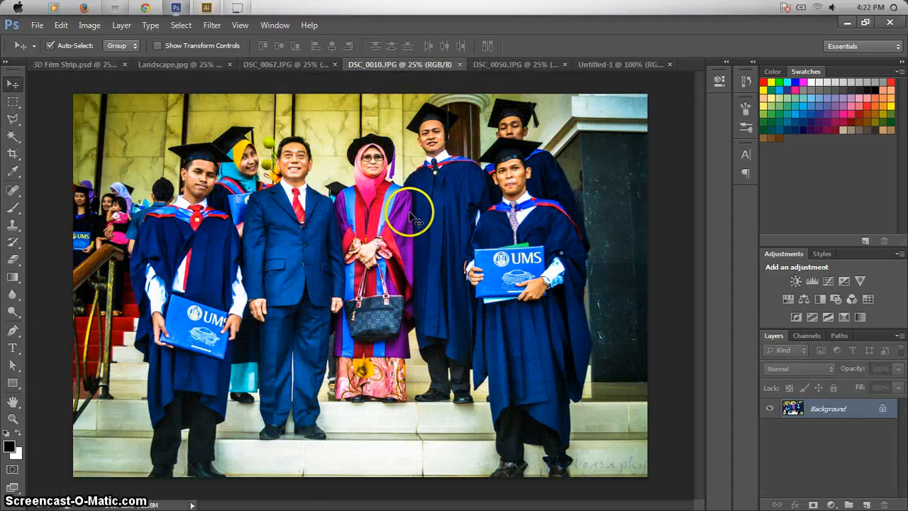
pyautogui.click(76, 62)
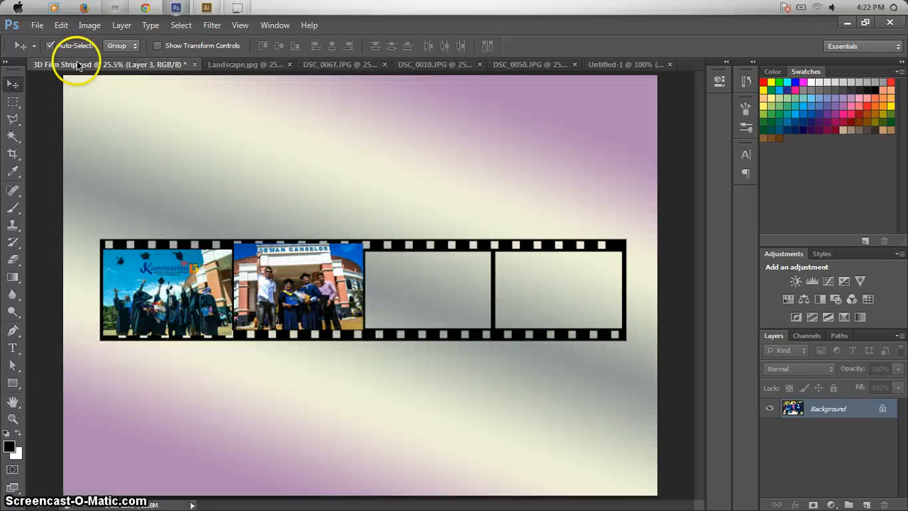
pyautogui.hotkey('ctrl', 'v')
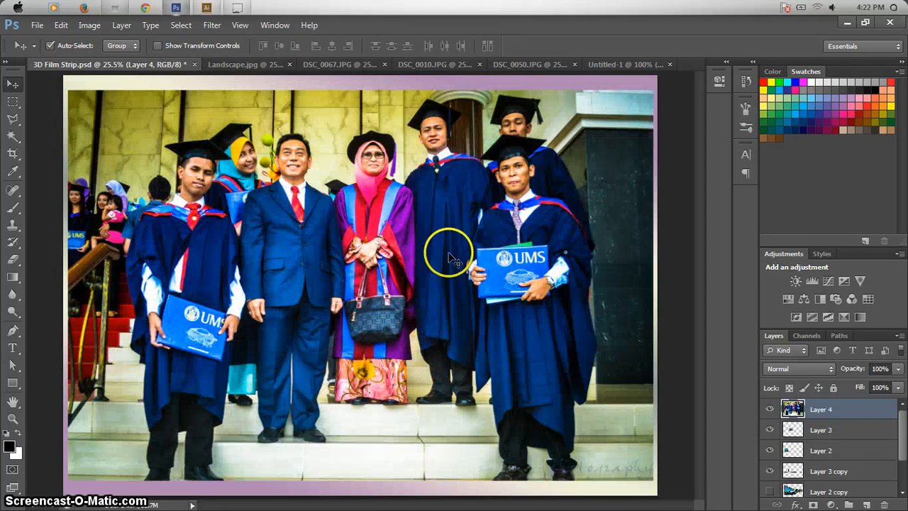
# Scale the pasted DSC_0010 photo to about 23.4% and move it over the strip's third frame.
pyautogui.hotkey('ctrl', 't')
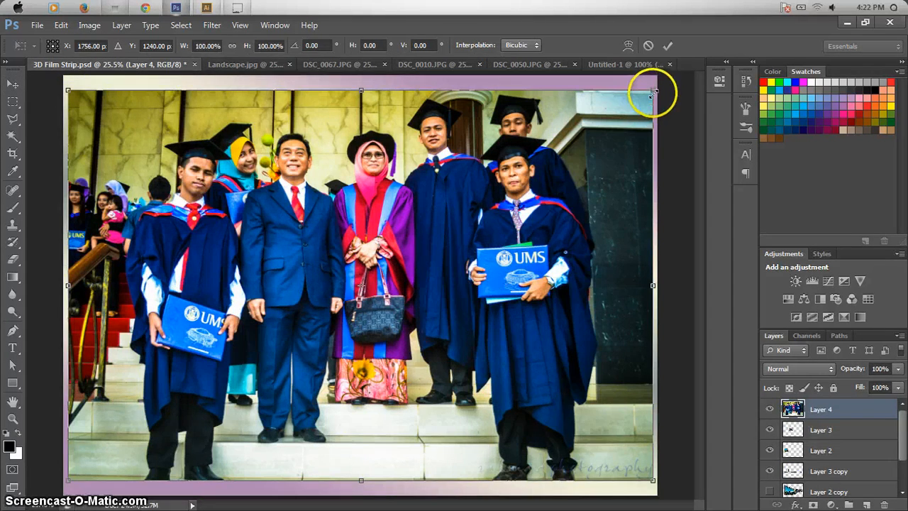
pyautogui.moveTo(653, 92); pyautogui.dragTo(205, 389)
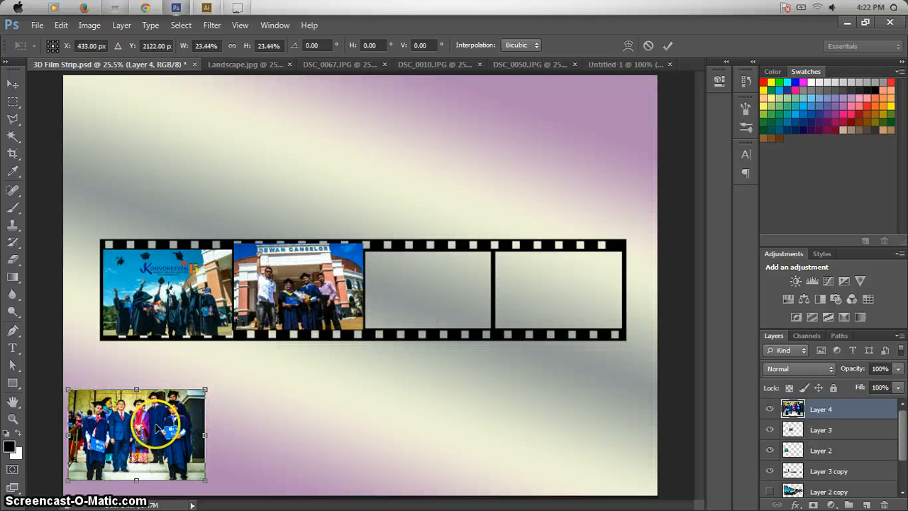
pyautogui.moveTo(151, 427); pyautogui.dragTo(466, 279)
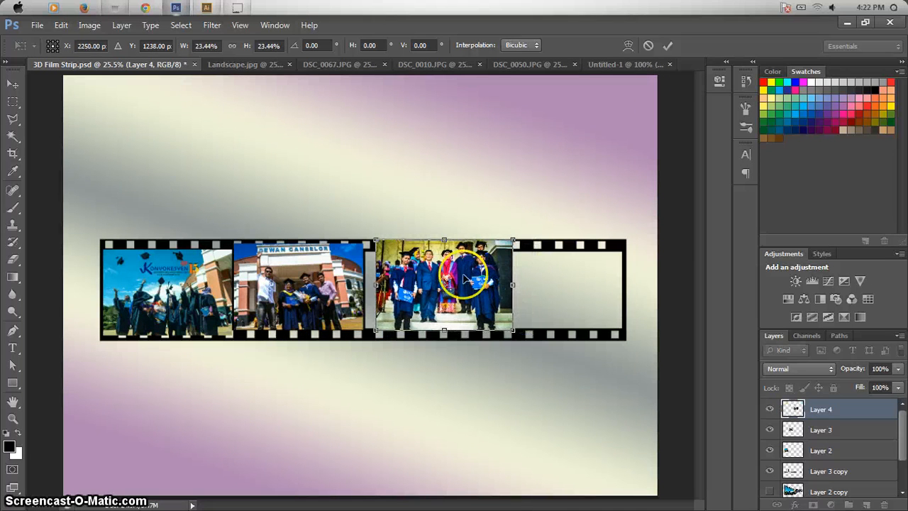
pyautogui.press('Left')
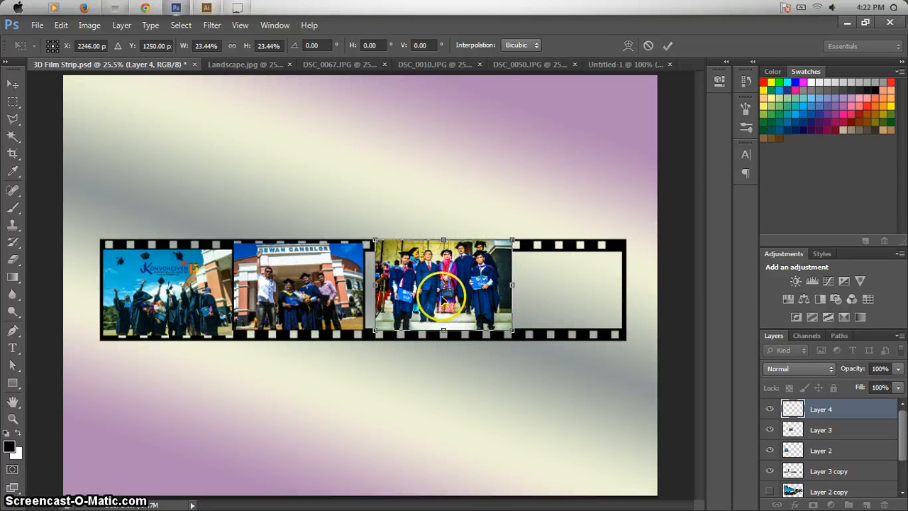
pyautogui.moveTo(440, 291); pyautogui.dragTo(428, 307)
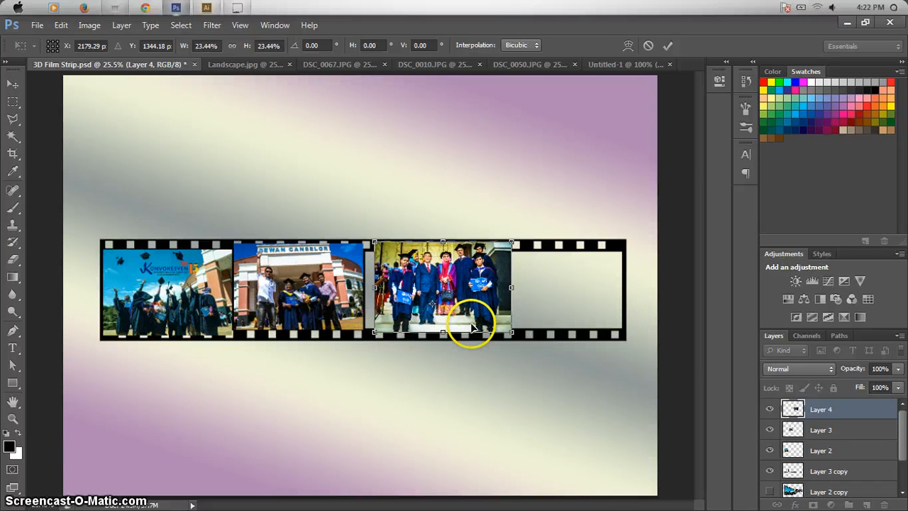
# Align the photo's upper-left corner with the third frame and scale it to about 22% to fit the frame.
pyautogui.press('Left')
pyautogui.press('Left')
pyautogui.press('Left')
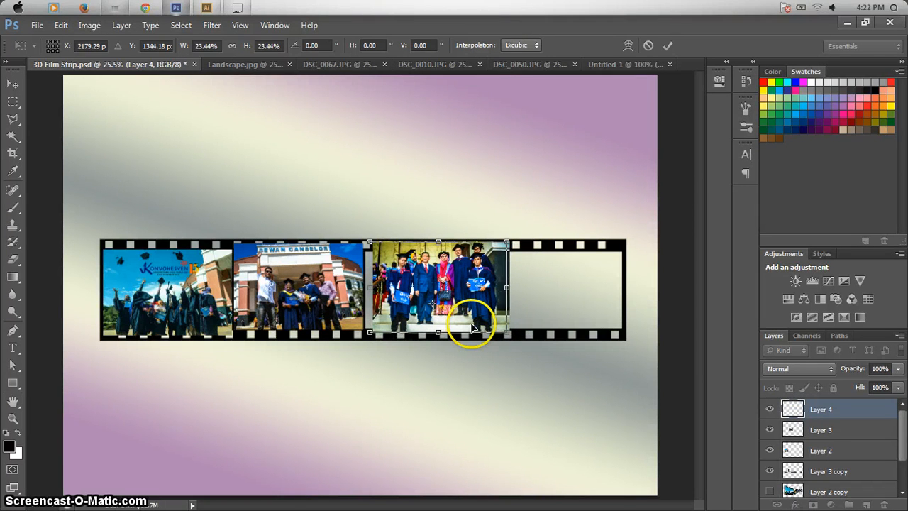
pyautogui.press('Left')
pyautogui.press('Left')
pyautogui.press('Left')
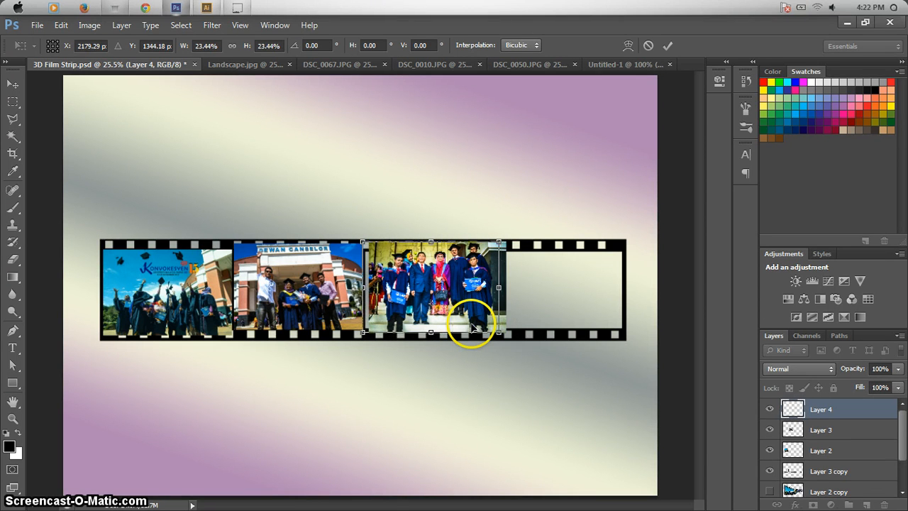
pyautogui.press('Left')
pyautogui.press('Left')
pyautogui.press('Left')
pyautogui.press('Left')
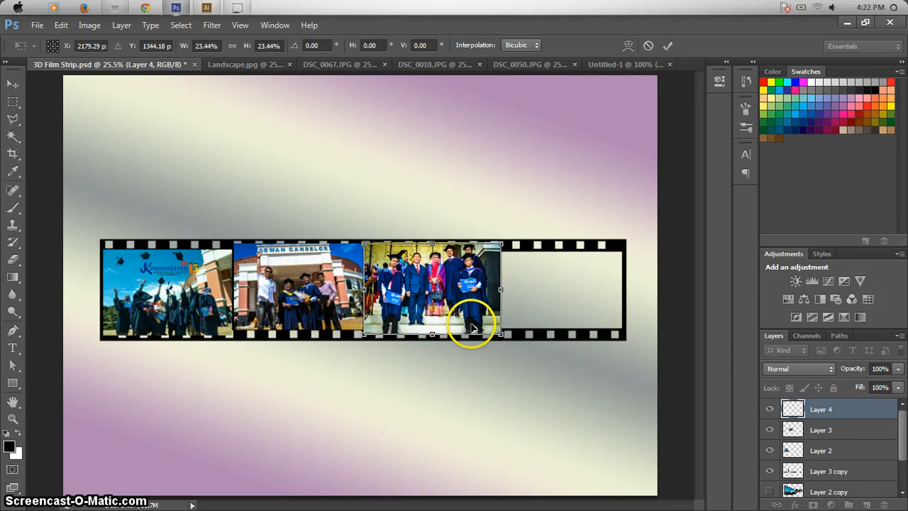
pyautogui.press('Down')
pyautogui.press('Down')
pyautogui.press('Down')
pyautogui.press('Down')
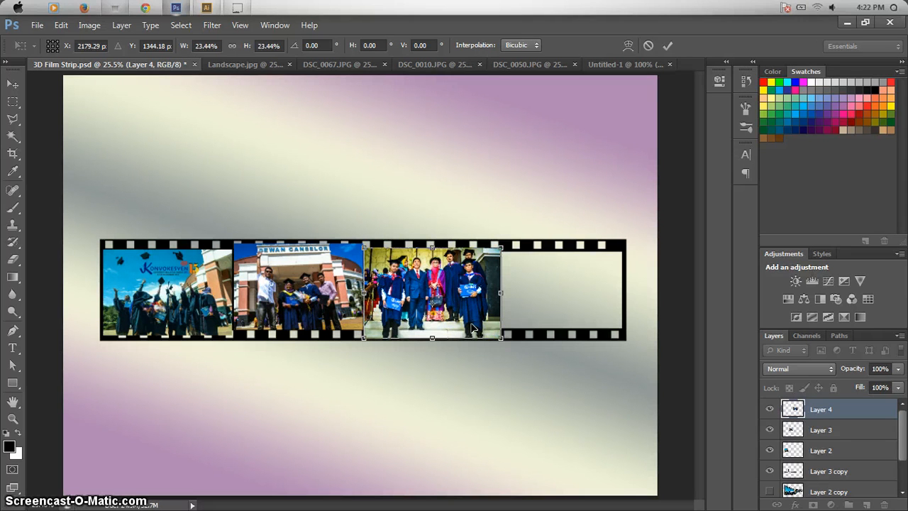
pyautogui.press('Down')
pyautogui.press('Down')
pyautogui.press('Down')
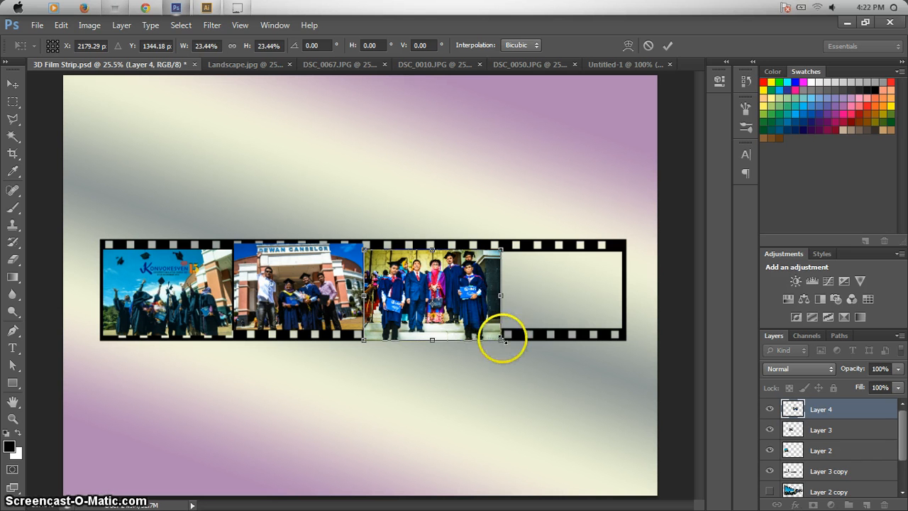
pyautogui.moveTo(503, 340); pyautogui.dragTo(504, 342)
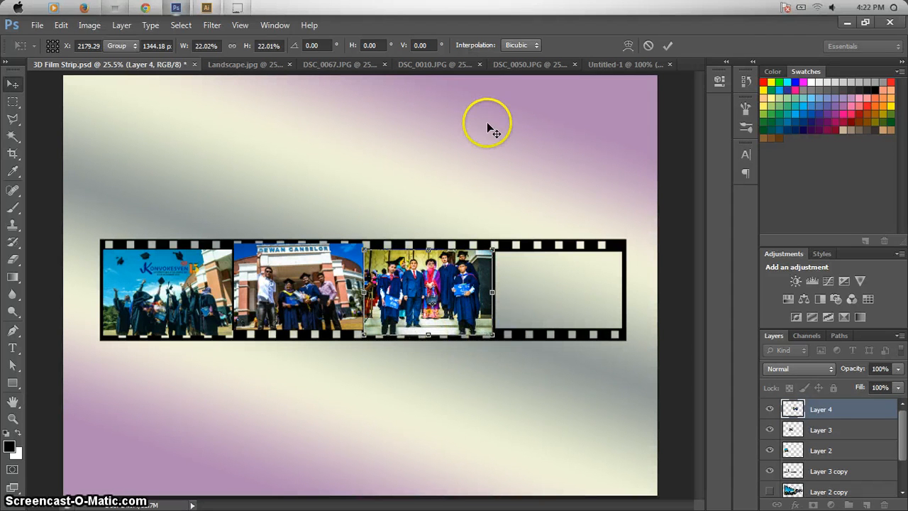
pyautogui.press('Return')
# Copy the whole DSC_0050.JPG photo and paste it into 3D Film Strip.psd.
pyautogui.click(521, 65)
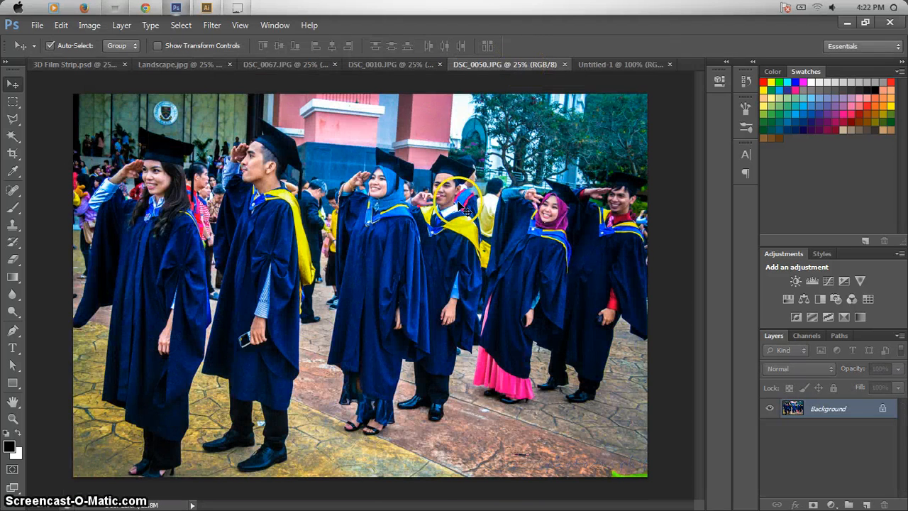
pyautogui.hotkey('ctrl', 'a')
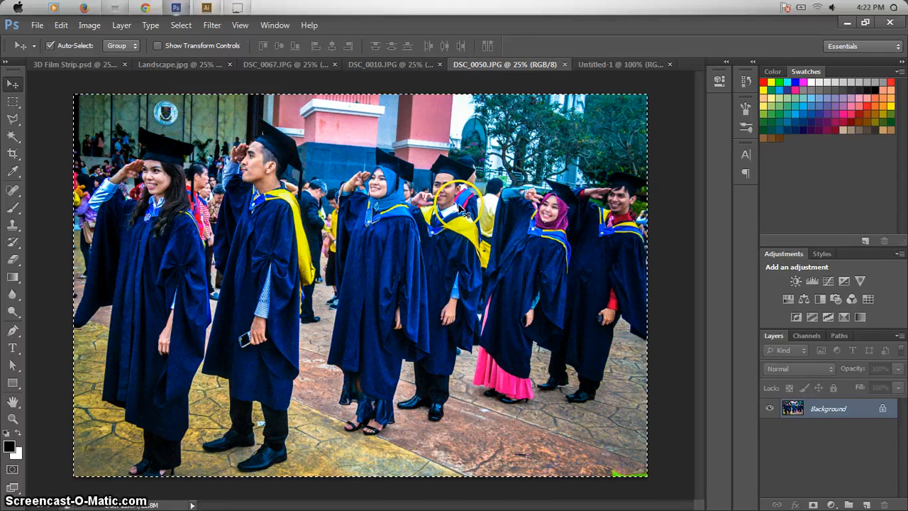
pyautogui.click(153, 63)
pyautogui.click(71, 63)
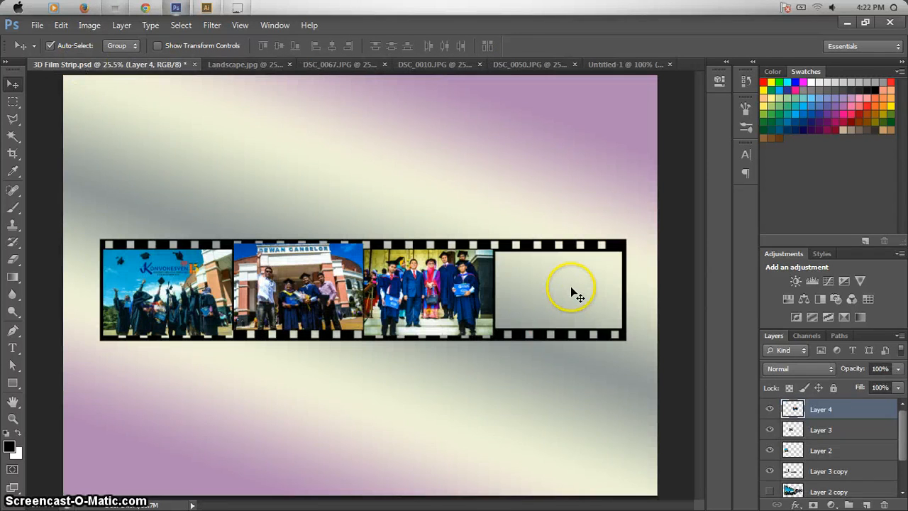
pyautogui.hotkey('ctrl', 'v')
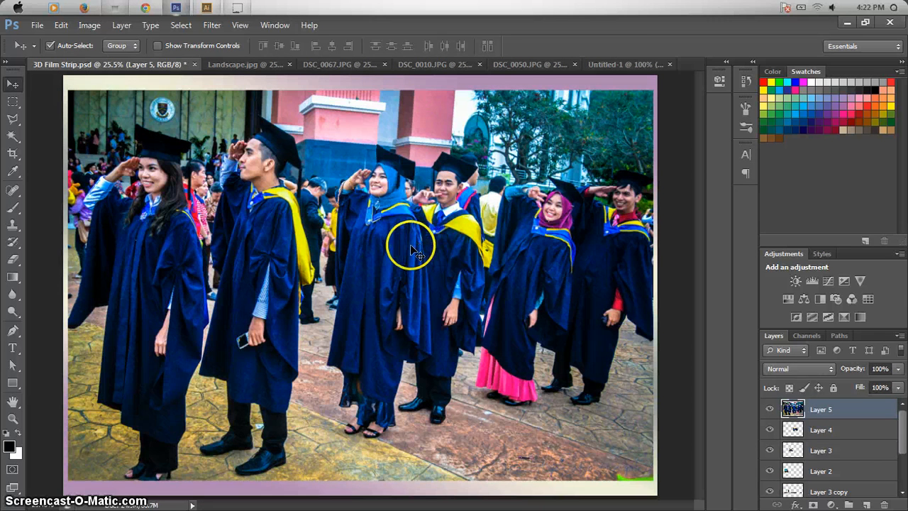
# Move the pasted DSC_0050 photo over the fourth frame and scale it to about 22.4% to fit the frame.
pyautogui.hotkey('ctrl', 't')
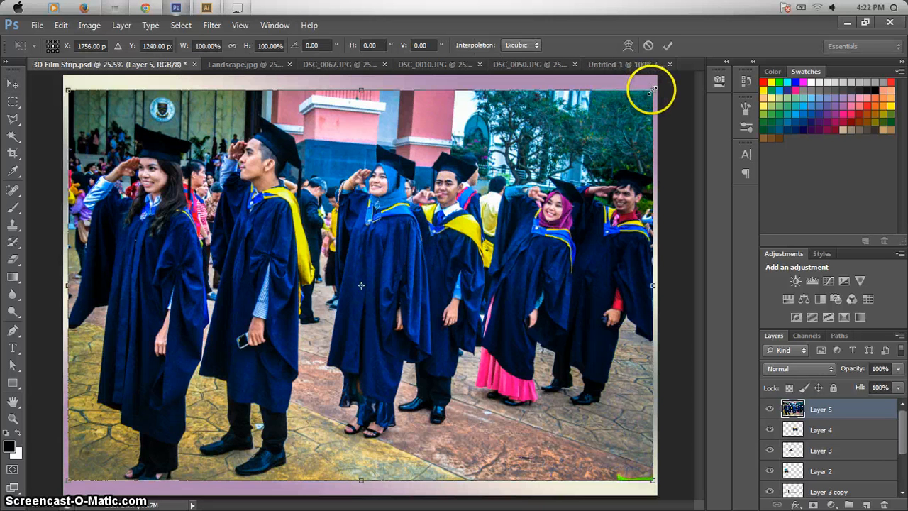
pyautogui.moveTo(652, 90); pyautogui.dragTo(222, 371)
pyautogui.moveTo(153, 422); pyautogui.dragTo(645, 284)
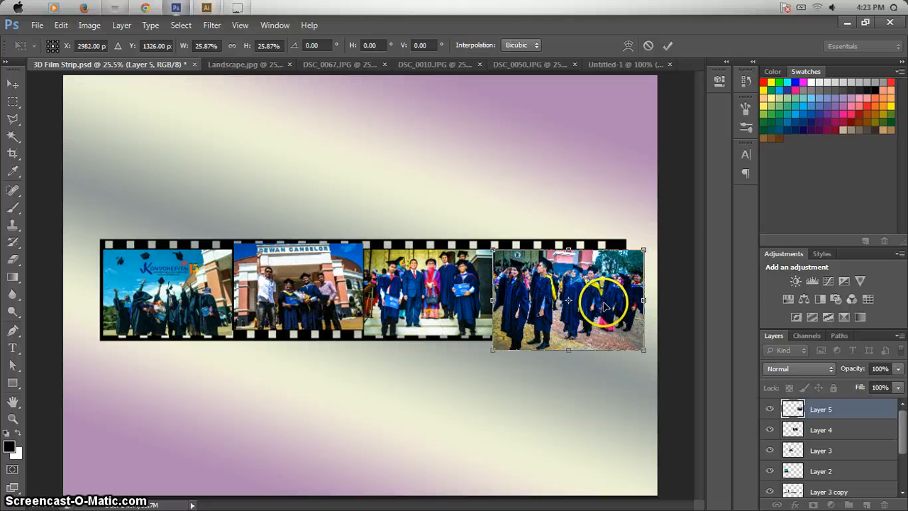
pyautogui.moveTo(646, 349); pyautogui.dragTo(645, 351)
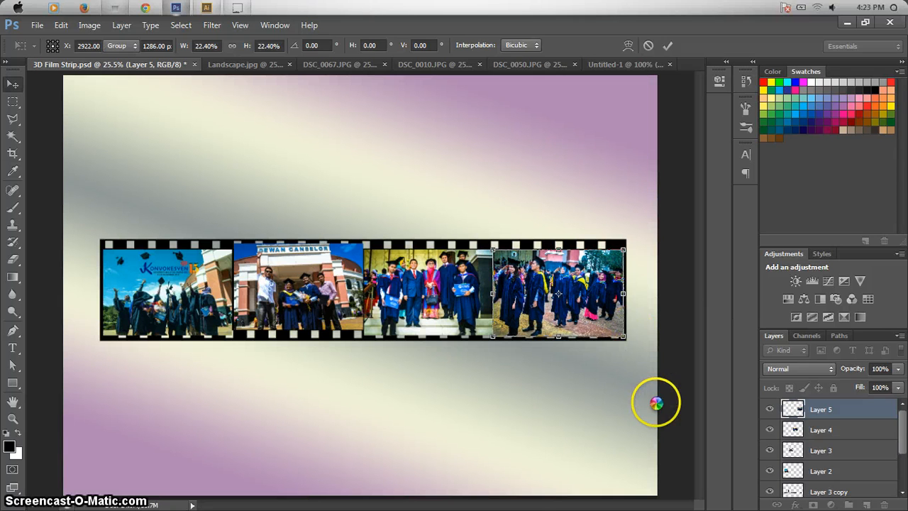
pyautogui.press('Return')
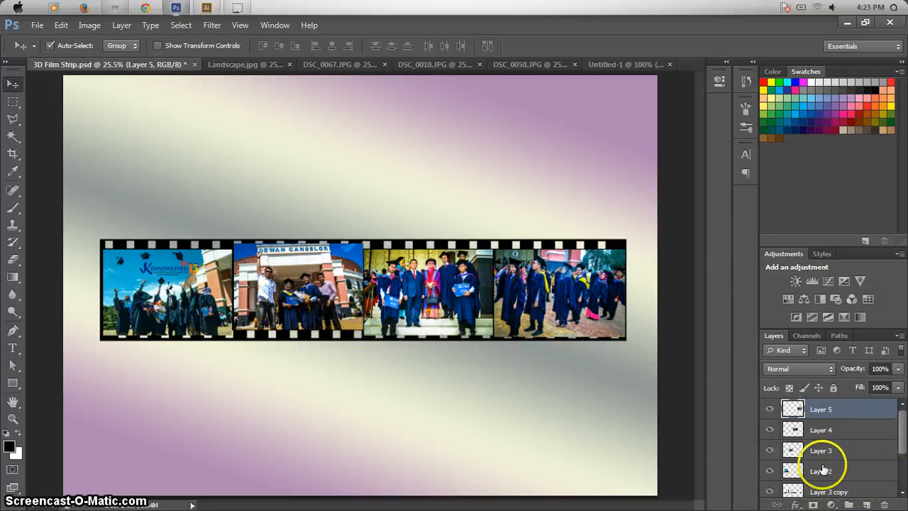
# Move the film strip layer, Layer 3 copy, above all the photo layers so its borders cover the photos' edges.
pyautogui.click(801, 489)
pyautogui.click(770, 489)
pyautogui.click(770, 490)
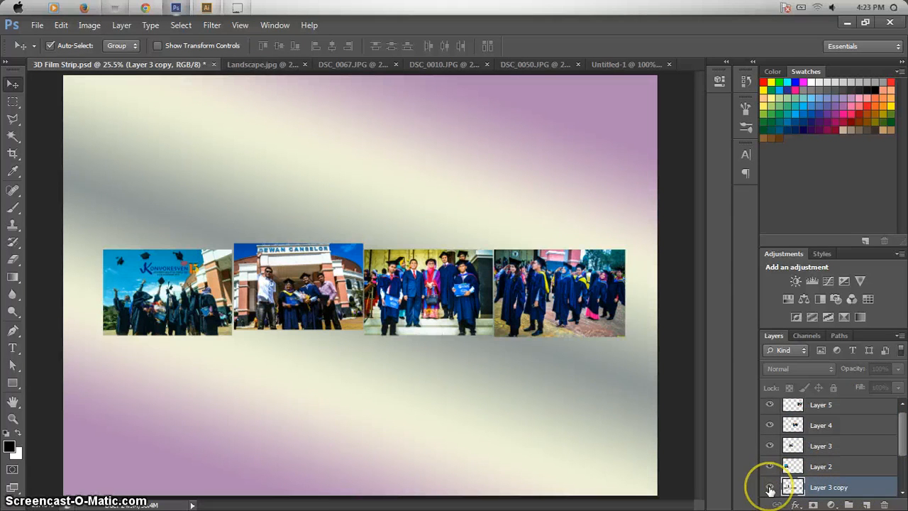
pyautogui.moveTo(792, 490); pyautogui.dragTo(792, 411)
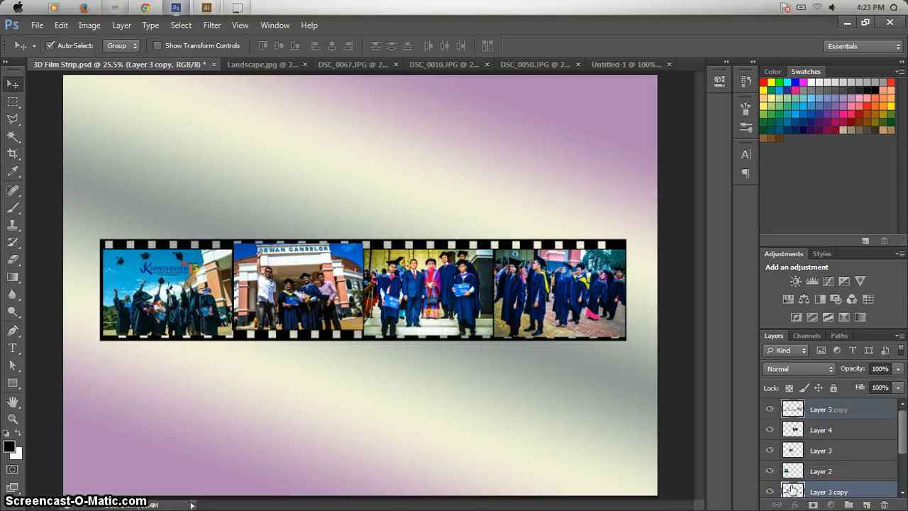
pyautogui.moveTo(793, 489); pyautogui.dragTo(795, 410)
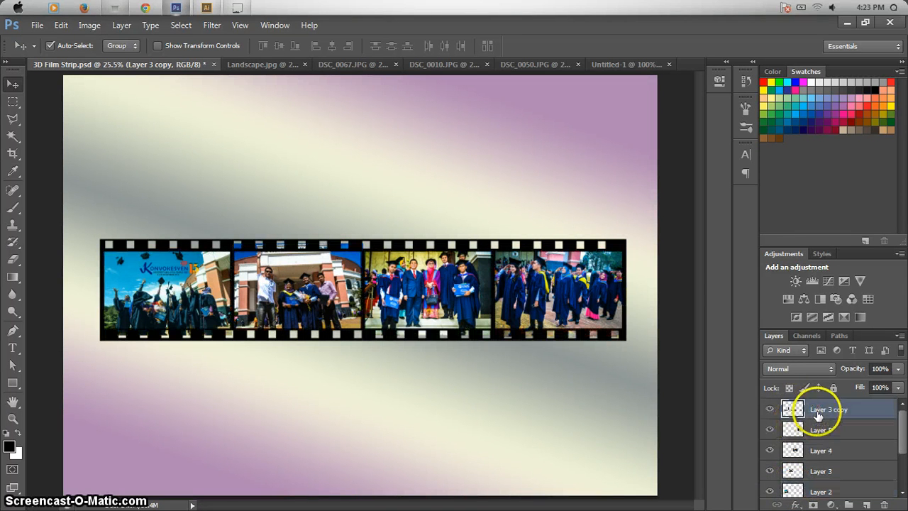
pyautogui.click(770, 429)
pyautogui.click(770, 429)
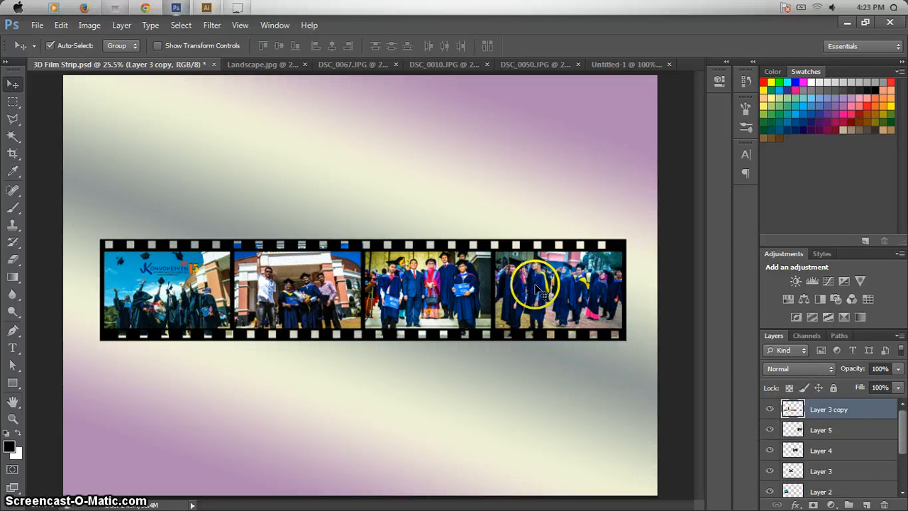
# Outline the perforated border below the fourth frame with a closed Polygonal Lasso selection, keeping the photo inside the frame outside it.
pyautogui.hotkey('ctrl', '+')
pyautogui.hotkey('ctrl', '+')
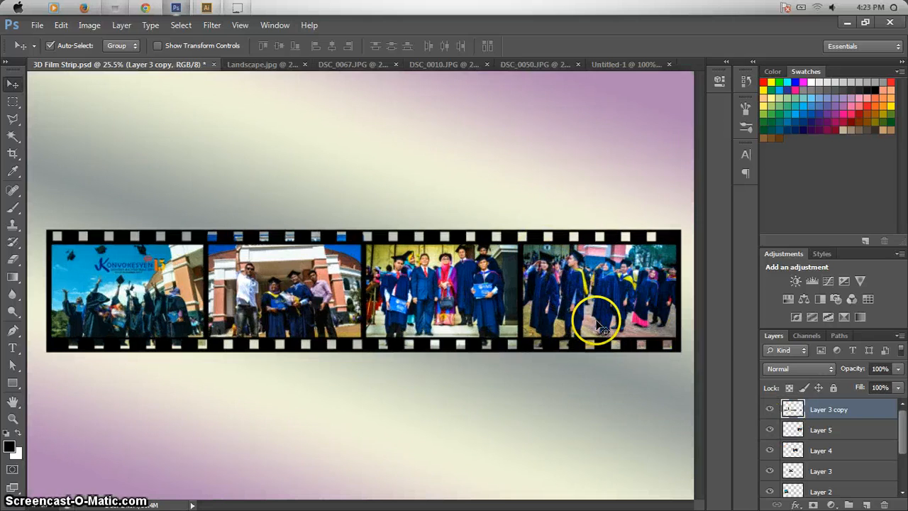
pyautogui.moveTo(604, 314); pyautogui.dragTo(334, 259)
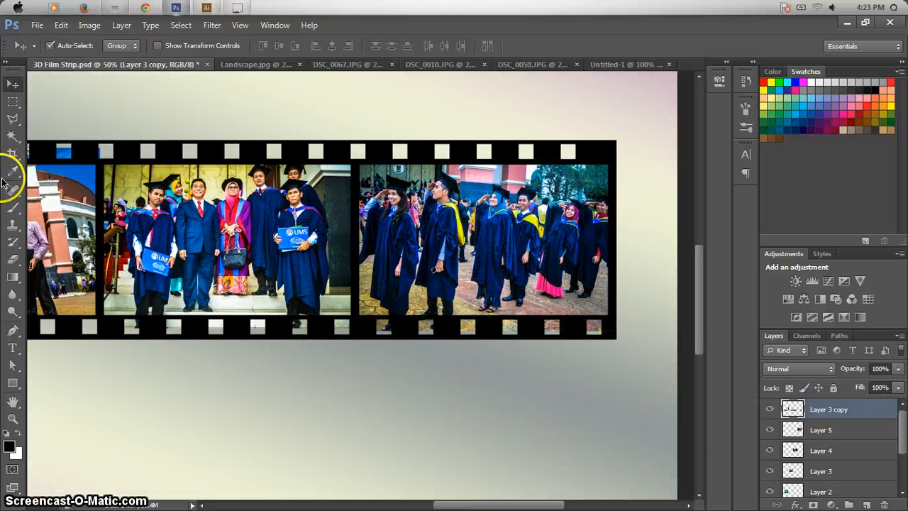
pyautogui.click(12, 118)
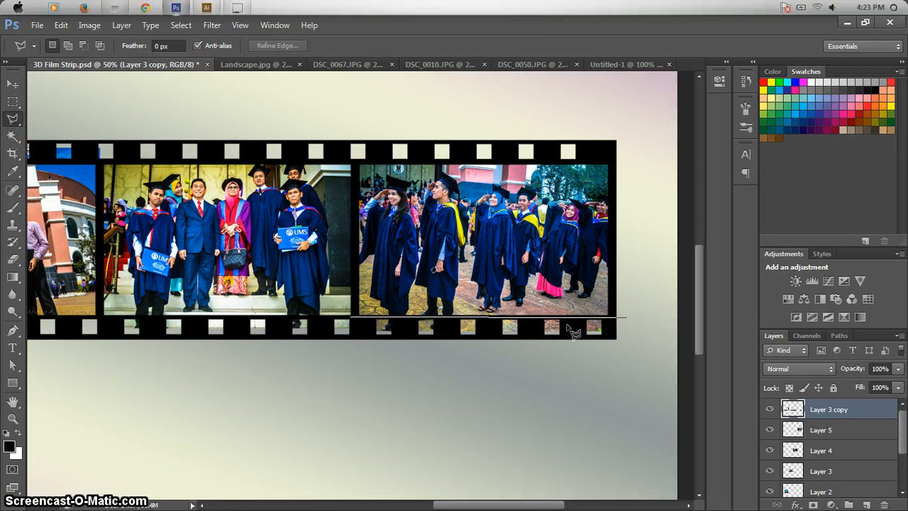
pyautogui.click(351, 317)
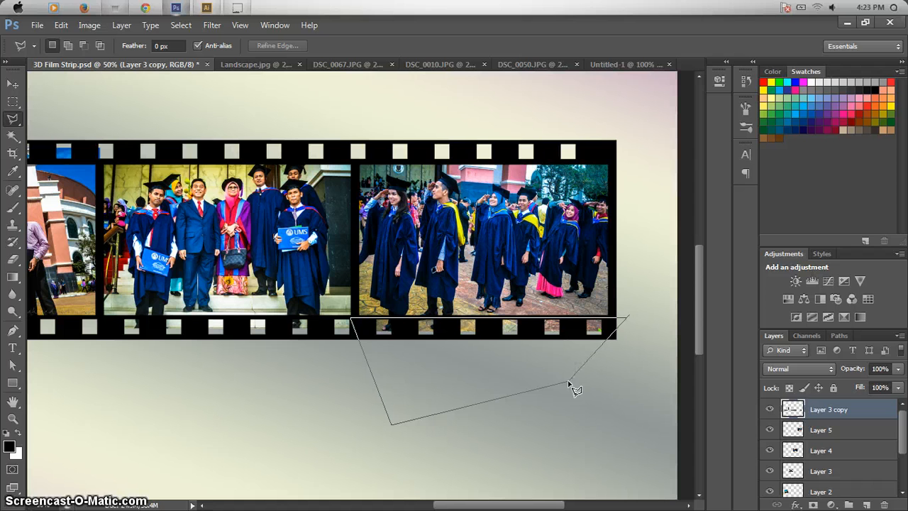
pyautogui.click(636, 346)
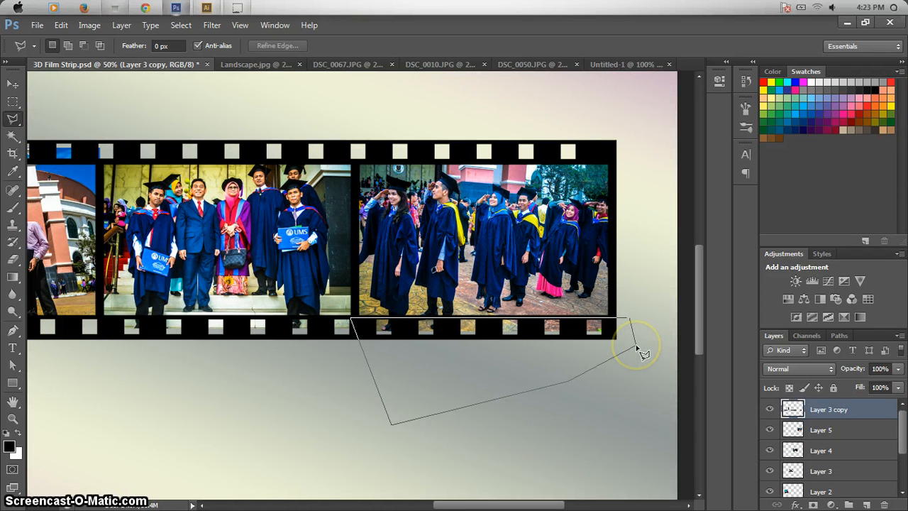
pyautogui.click(628, 318)
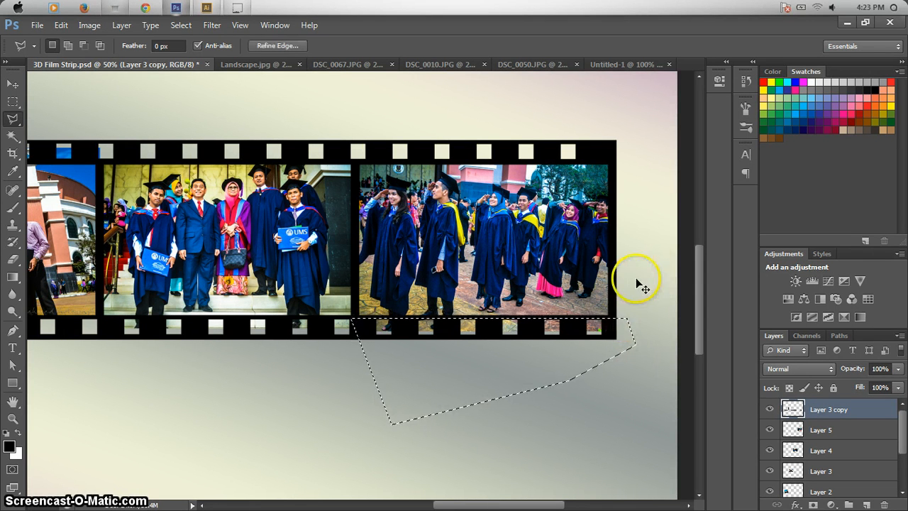
pyautogui.press('Delete')
pyautogui.hotkey('ctrl', 'd')
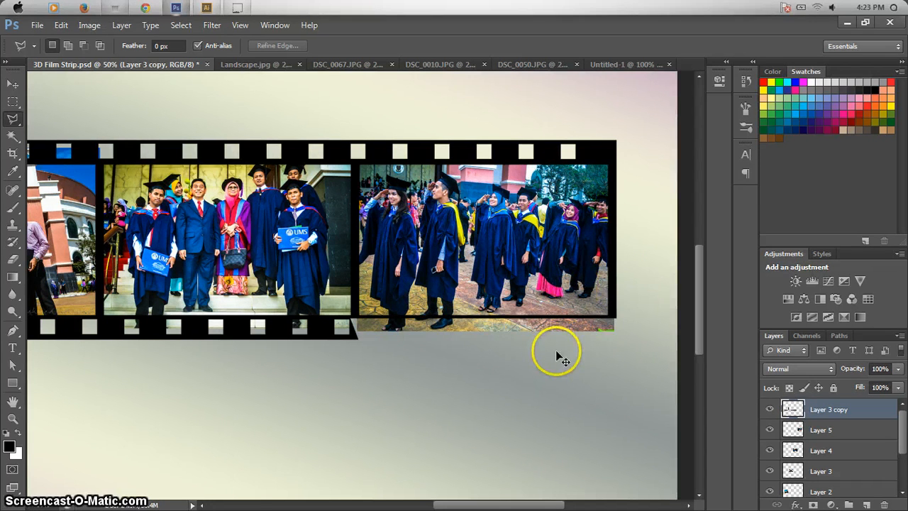
pyautogui.hotkey('ctrl', 'alt', 'z')
pyautogui.hotkey('ctrl', 'alt', 'z')
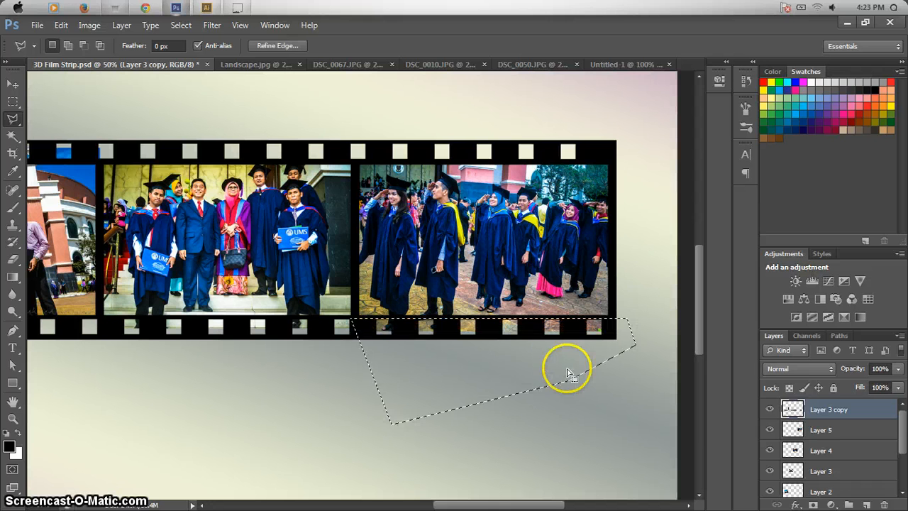
# Delete the selected excess of the fourth photo from Layer 5 so it clears the lower perforations, and clear the selection.
pyautogui.click(799, 428)
pyautogui.click(770, 430)
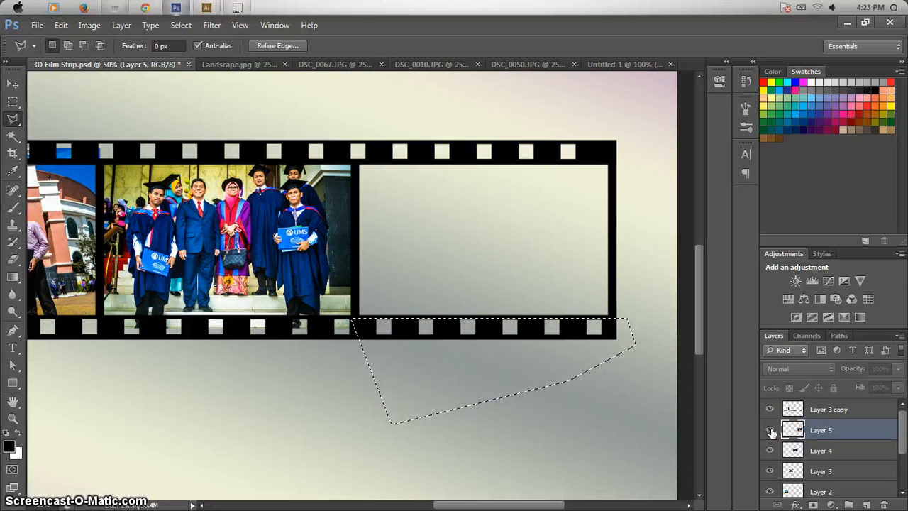
pyautogui.click(770, 429)
pyautogui.hotkey('ctrl', 'd')
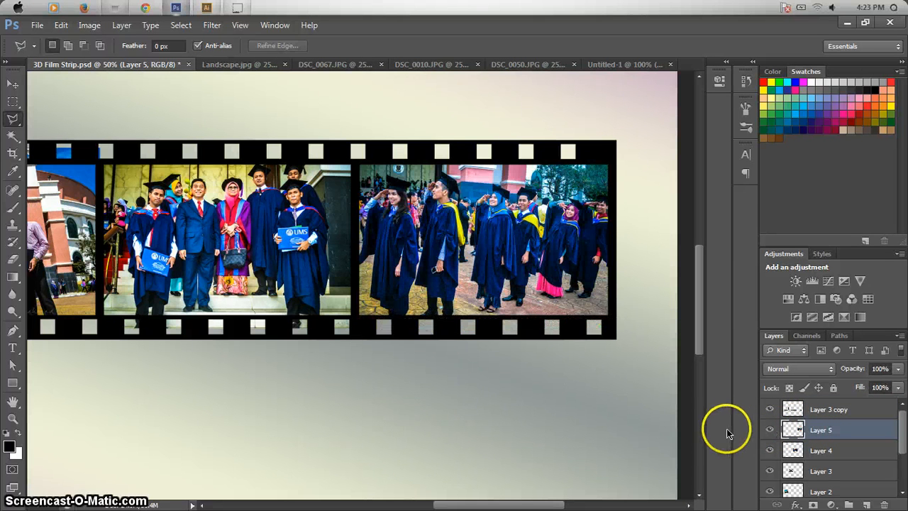
# On Layer 4, lasso the part of the third photo that overlaps the lower perforations, delete it and clear the selection.
pyautogui.click(791, 452)
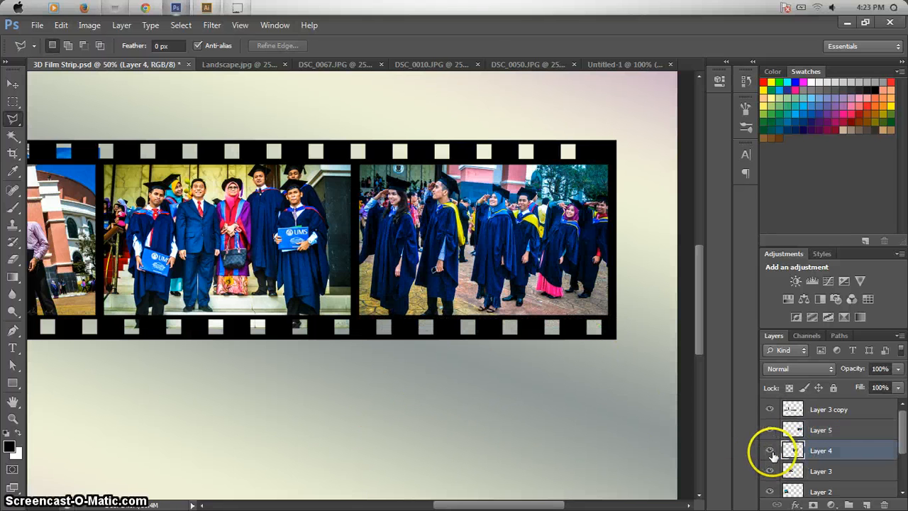
pyautogui.click(769, 451)
pyautogui.click(769, 450)
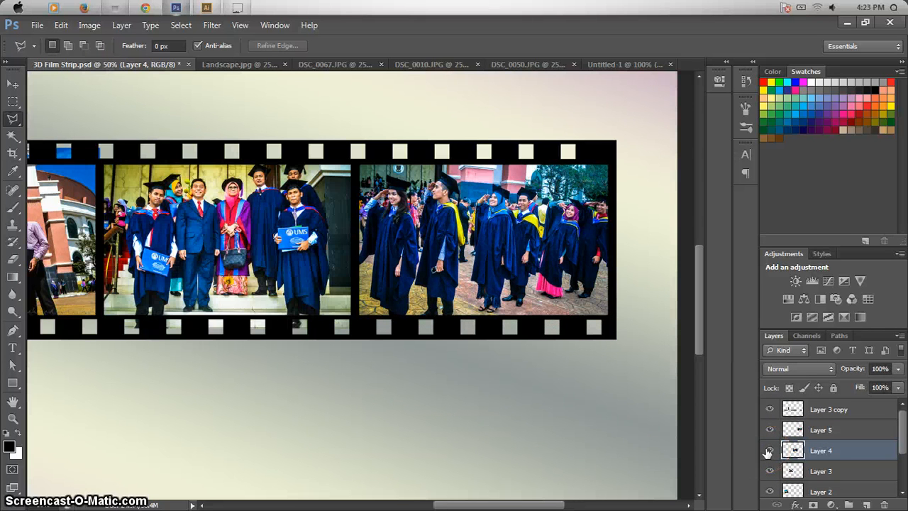
pyautogui.moveTo(227, 389); pyautogui.dragTo(403, 416)
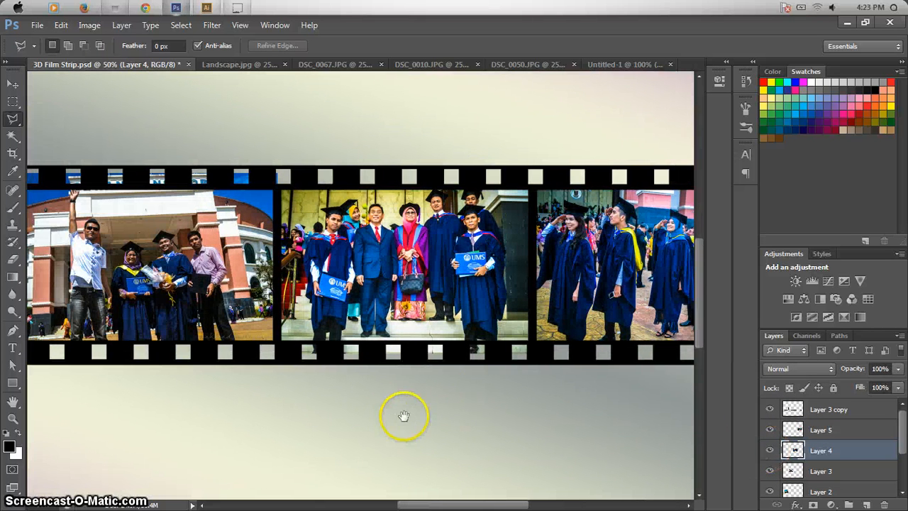
pyautogui.click(536, 344)
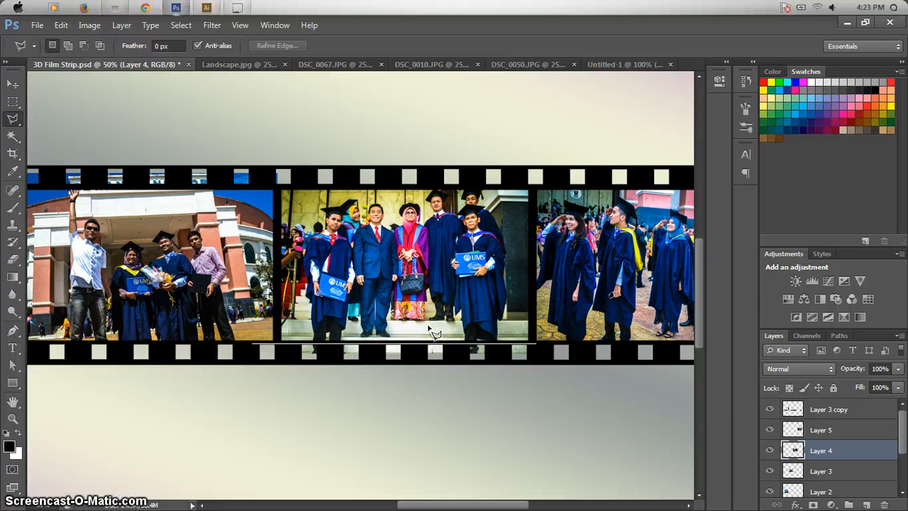
pyautogui.click(273, 403)
pyautogui.click(557, 448)
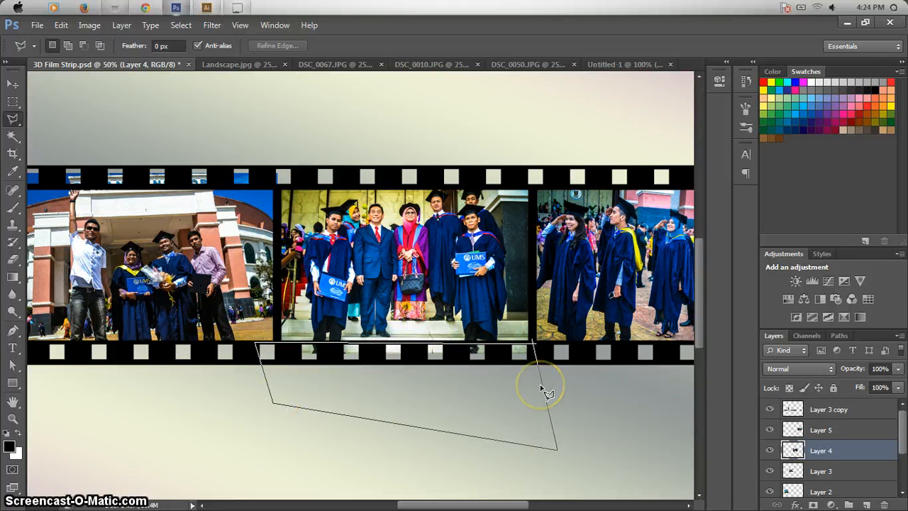
pyautogui.click(536, 344)
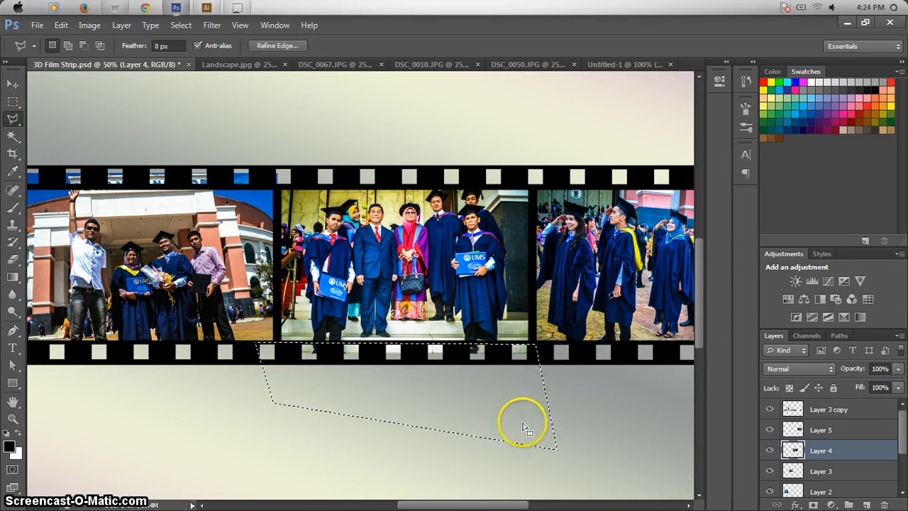
pyautogui.hotkey('ctrl', 'd')
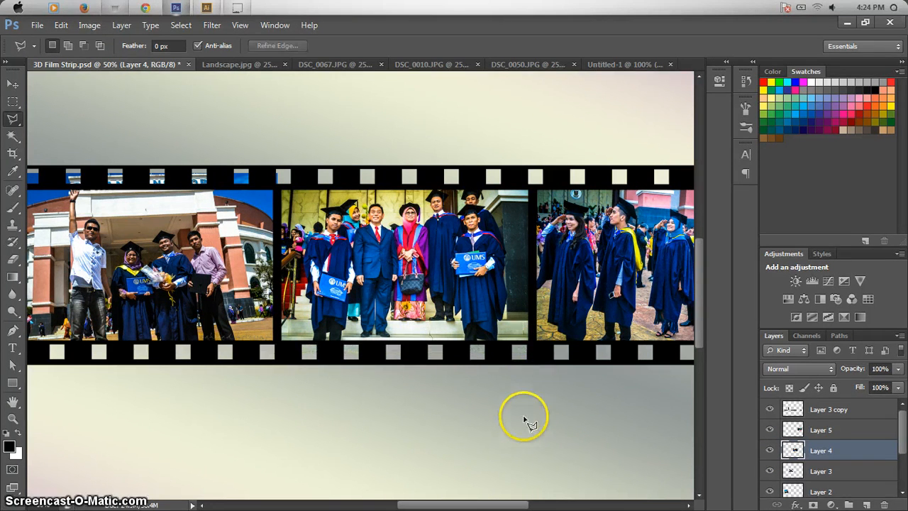
# On Layer 3, lasso most of the second photo's excess behind the upper perforations, delete it and clear the selection.
pyautogui.click(770, 471)
pyautogui.click(770, 471)
pyautogui.click(791, 471)
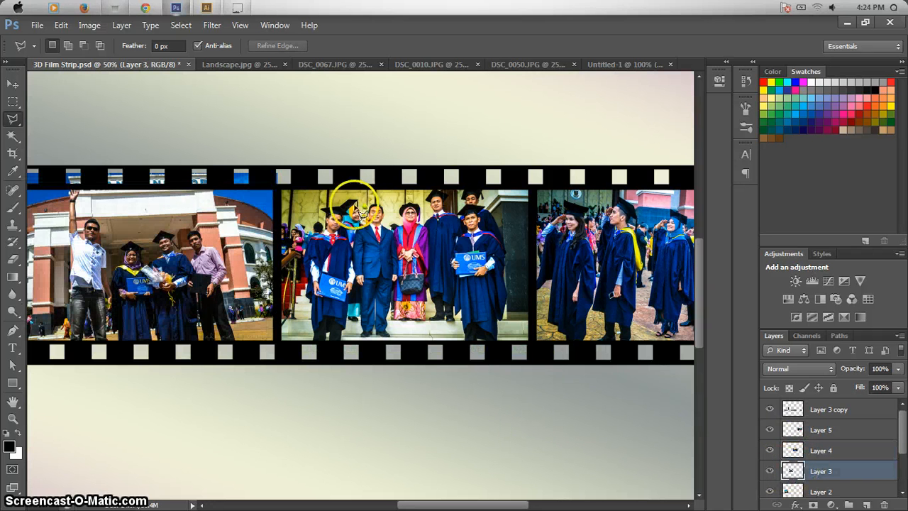
pyautogui.moveTo(173, 241); pyautogui.dragTo(433, 227)
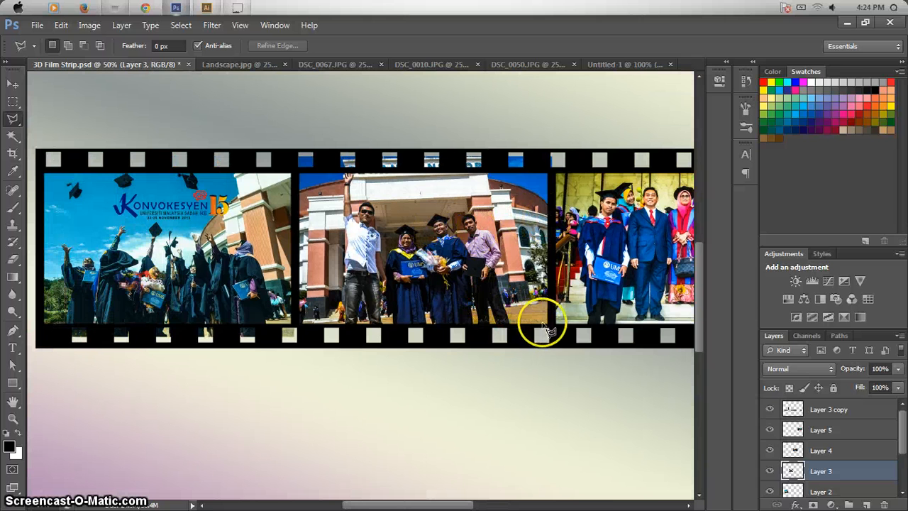
pyautogui.click(554, 171)
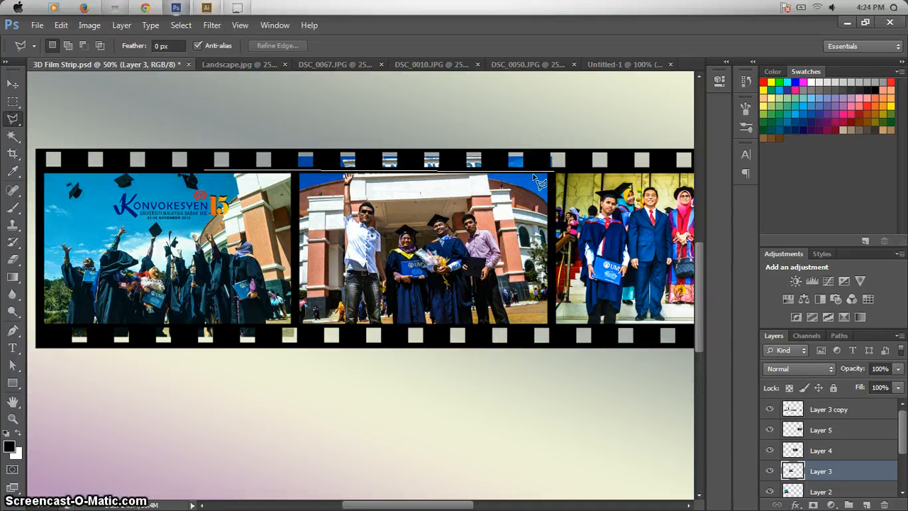
pyautogui.click(245, 82)
pyautogui.press('Return')
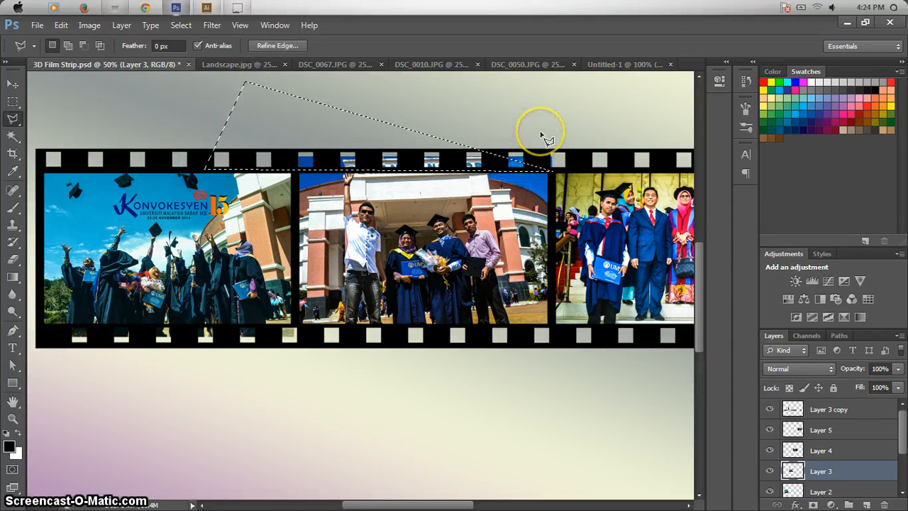
pyautogui.hotkey('ctrl', 'd')
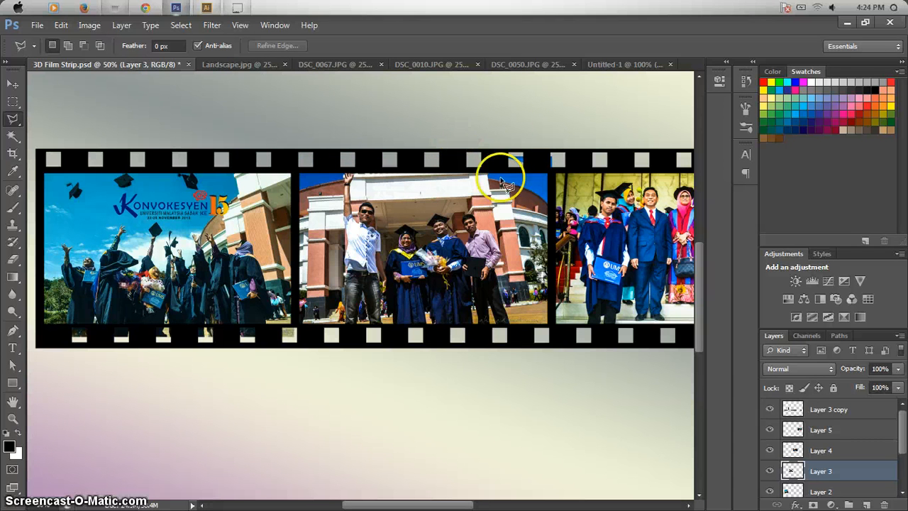
# Lasso and delete the leftover bit of the second photo behind the upper perforations near the third frame, and clear the selection.
pyautogui.click(559, 171)
pyautogui.click(456, 130)
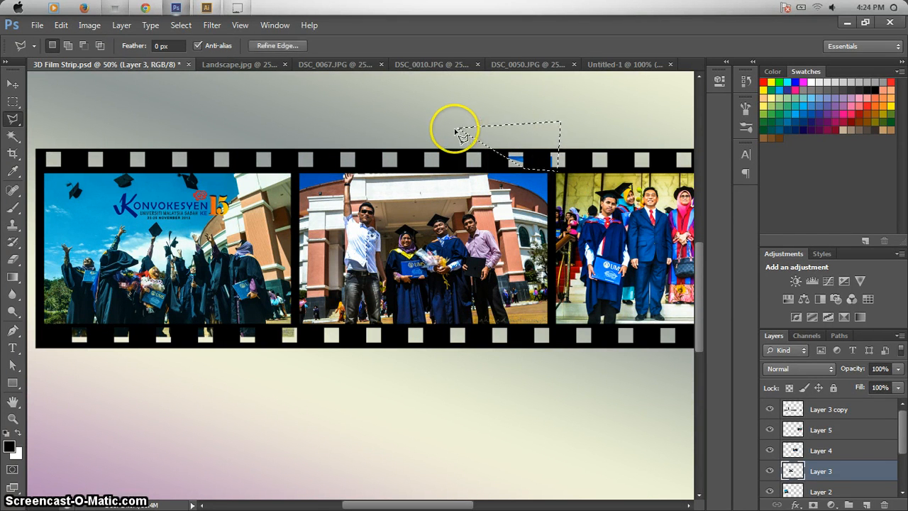
pyautogui.press('Delete')
pyautogui.hotkey('ctrl', 'd')
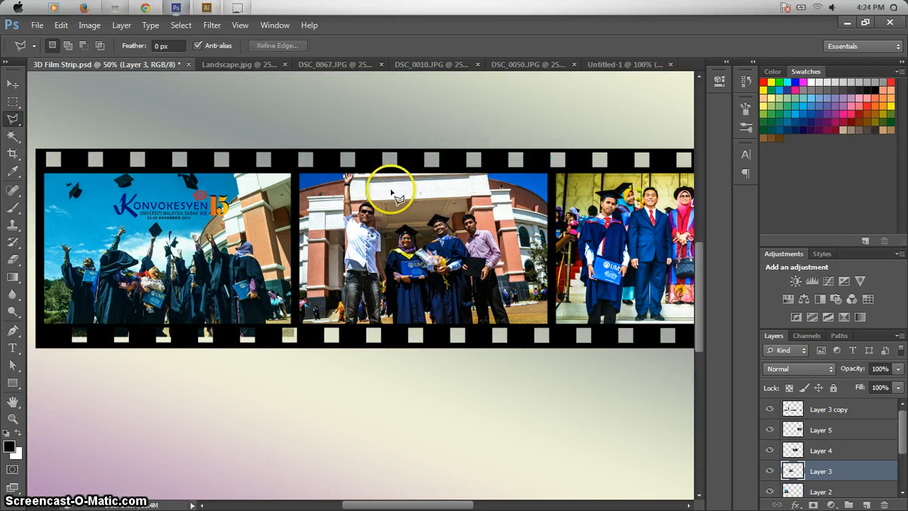
# On Layer 2, lasso the part of the first photo that overlaps the lower perforations, delete it and clear the selection.
pyautogui.click(774, 487)
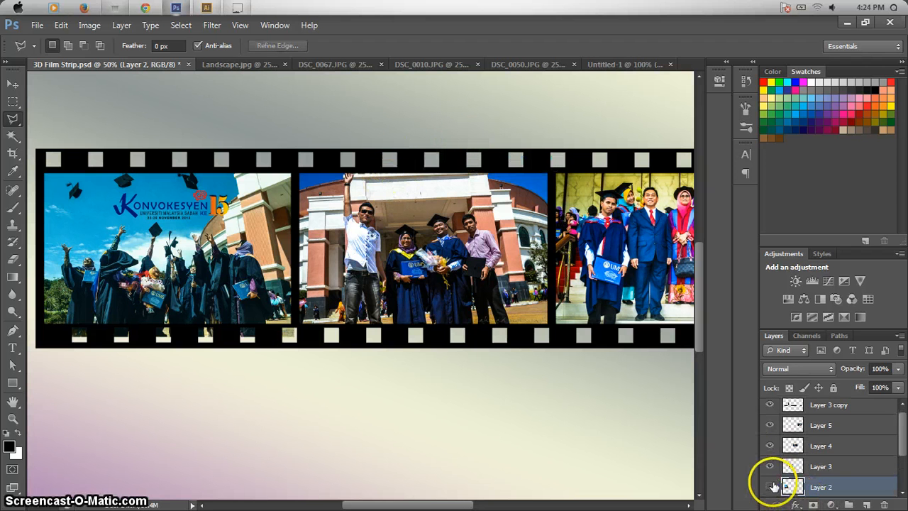
pyautogui.click(771, 487)
pyautogui.click(771, 487)
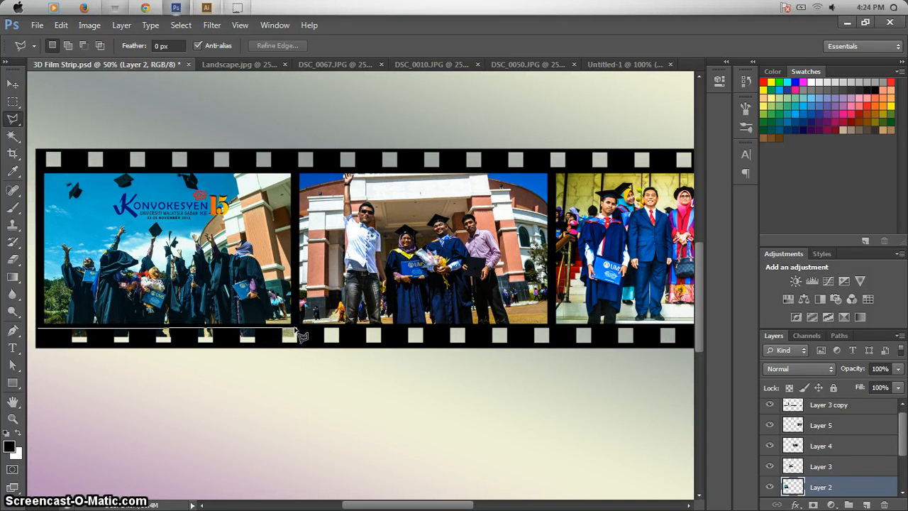
pyautogui.click(41, 386)
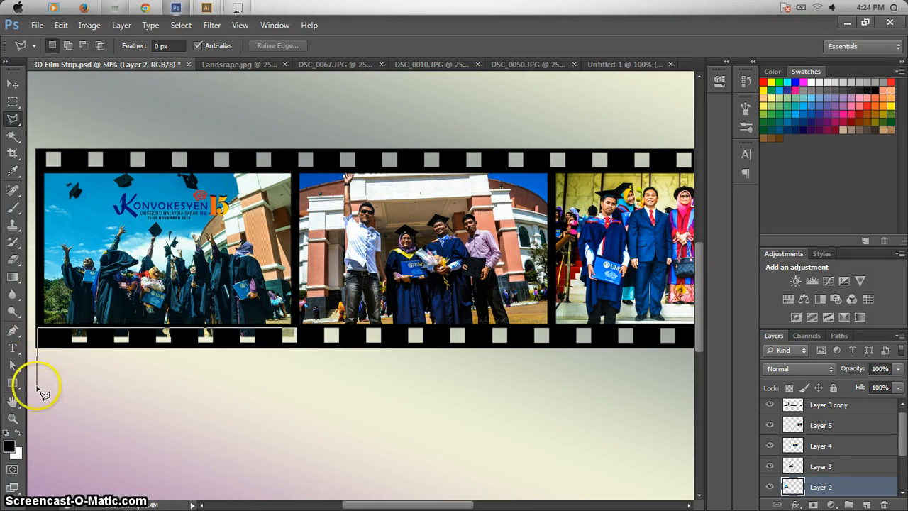
pyautogui.click(213, 412)
pyautogui.click(301, 333)
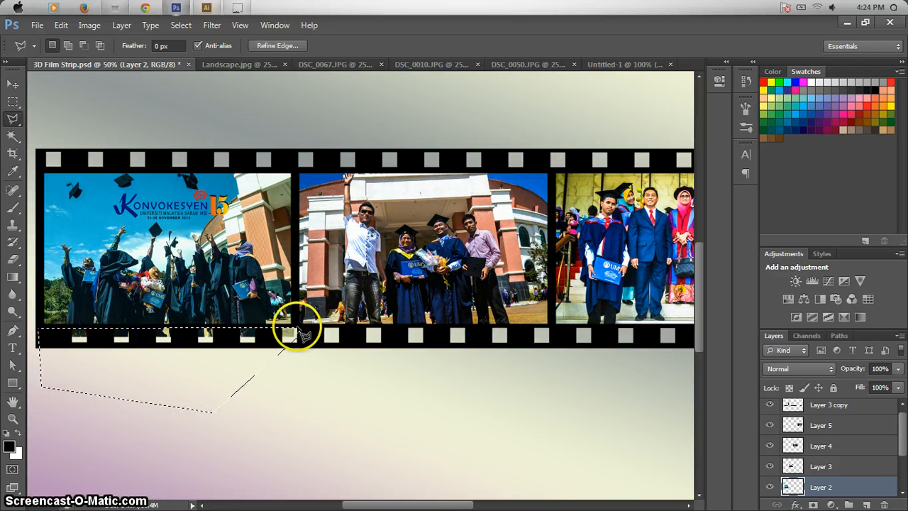
pyautogui.press('Delete')
pyautogui.hotkey('ctrl', 'd')
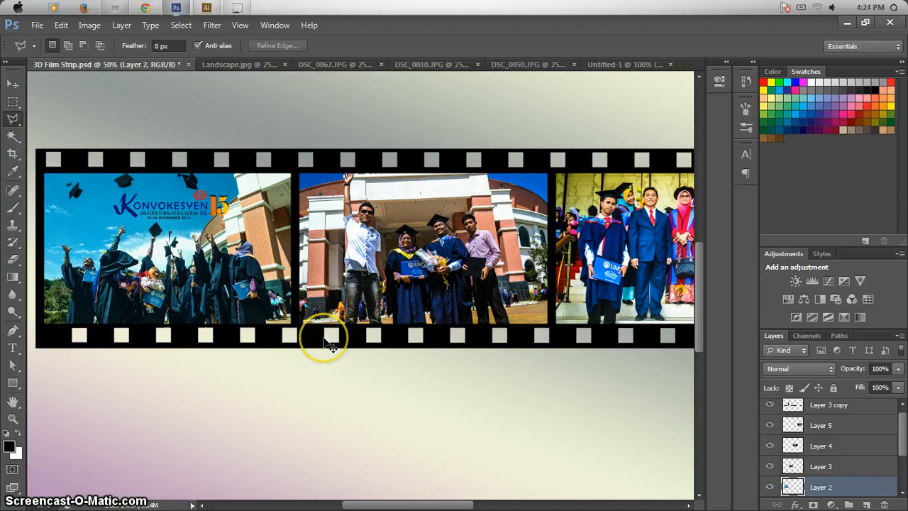
# Merge the film strip layer, Layer 3 copy, with photo Layers 5, 4, 3 and 2 into one layer and activate the Move tool.
pyautogui.scroll(-5, 330, 346)
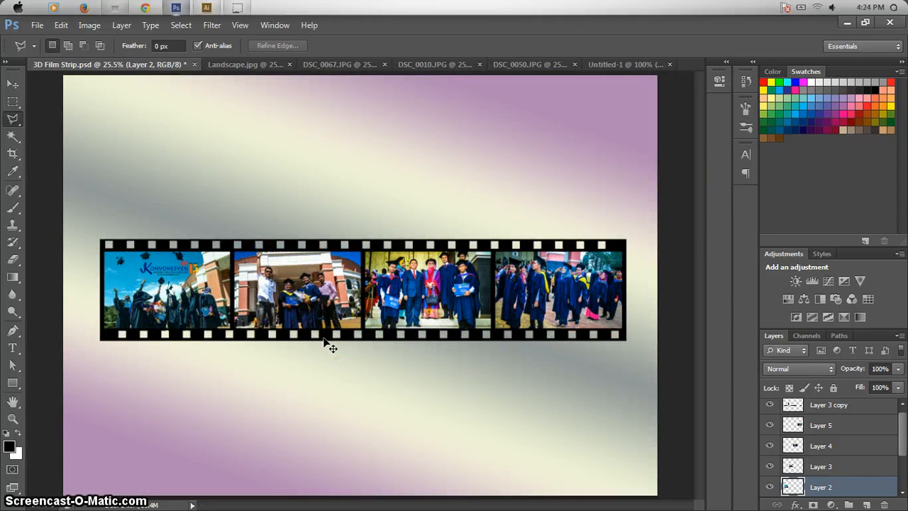
pyautogui.scroll(1, 813, 431)
pyautogui.click(799, 408)
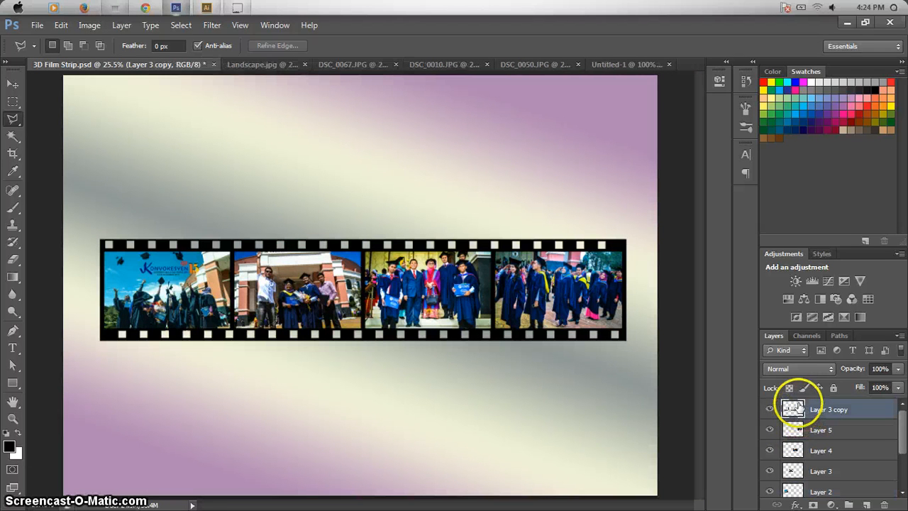
pyautogui.scroll(-2, 802, 430)
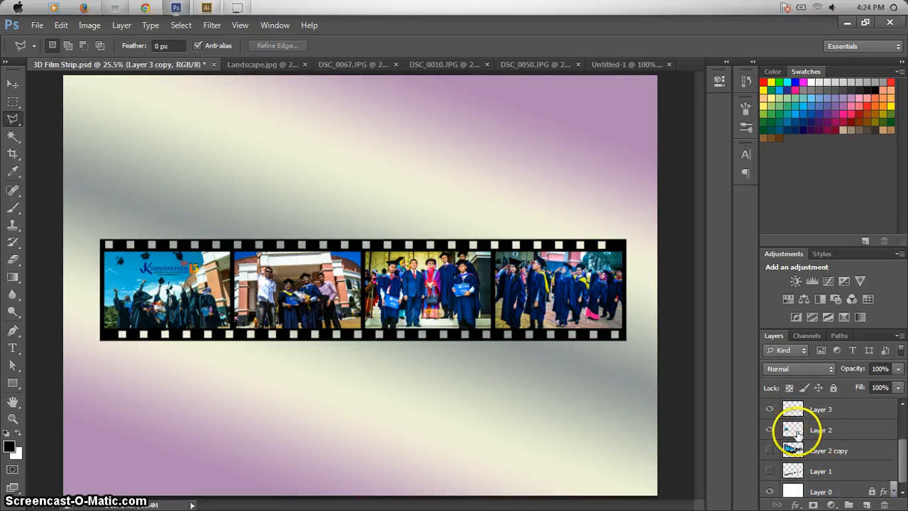
pyautogui.keyDown('shift'); pyautogui.click(797, 432); pyautogui.keyUp('shift')
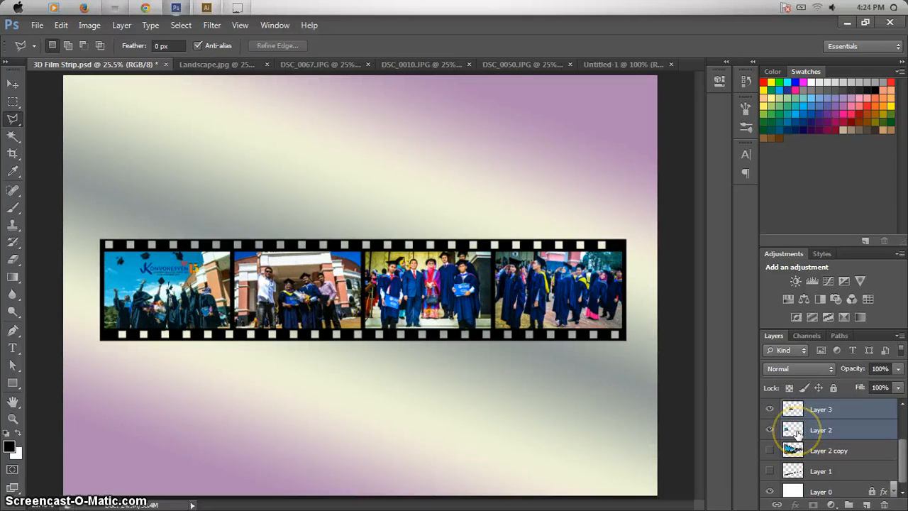
pyautogui.press('Delete')
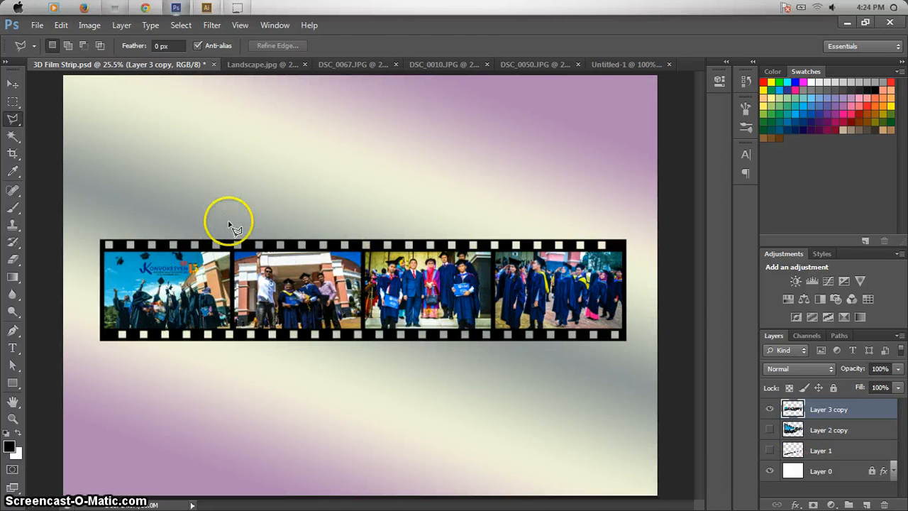
pyautogui.press('v')
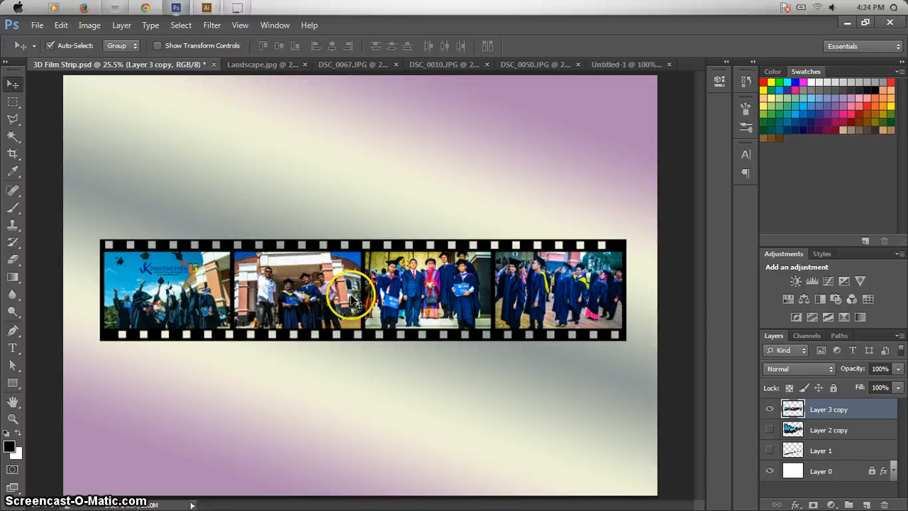
# Shift the merged film strip slightly down and left on the canvas, and apply a Flag warp with a 40% bend.
pyautogui.moveTo(350, 292); pyautogui.dragTo(332, 305)
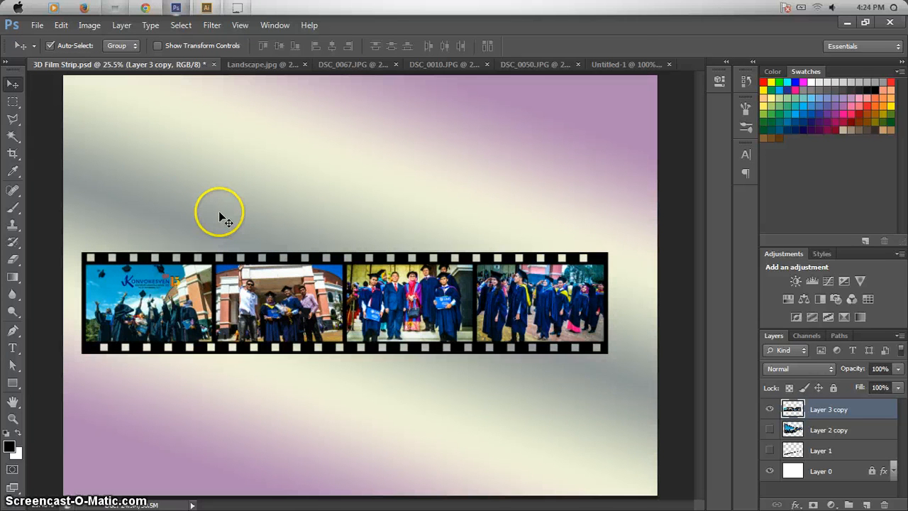
pyautogui.hotkey('ctrl', 't')
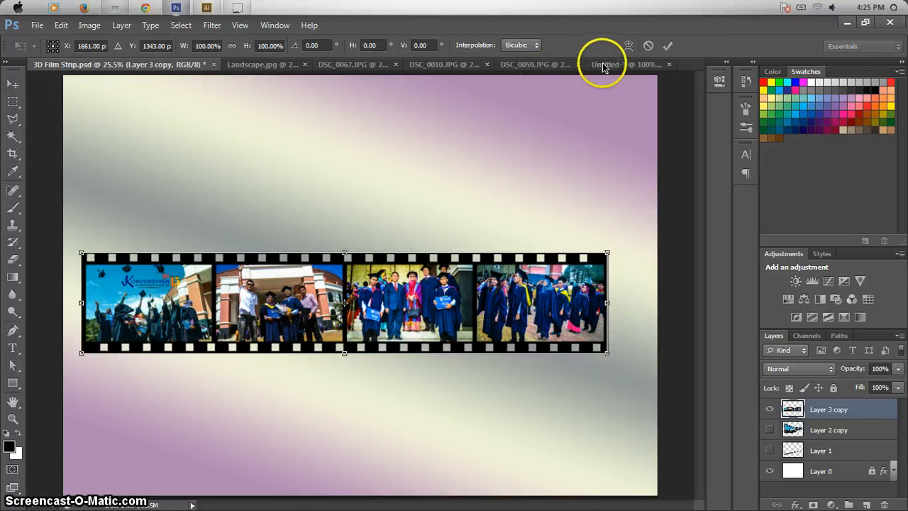
pyautogui.click(627, 47)
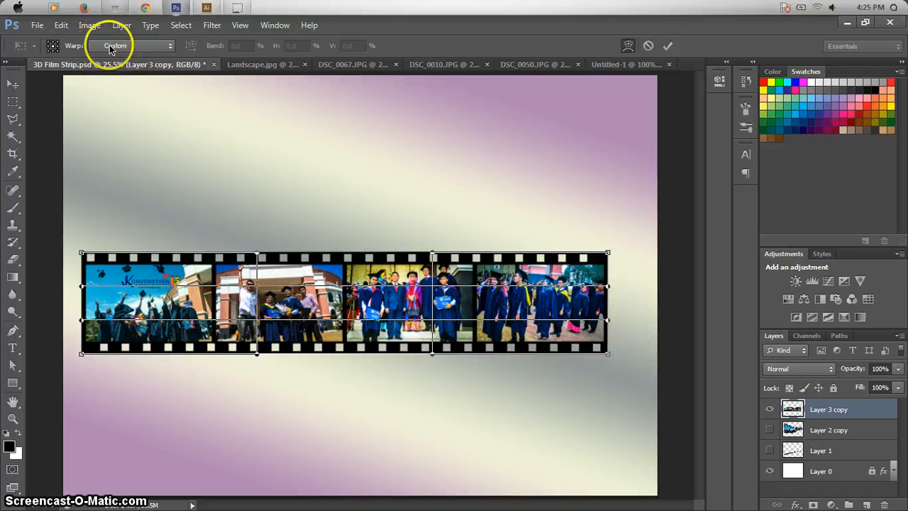
pyautogui.click(152, 45)
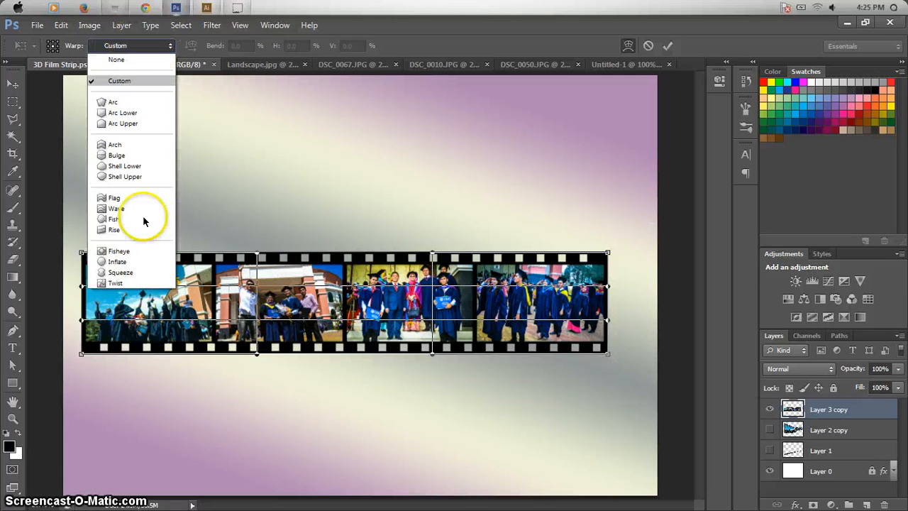
pyautogui.click(107, 199)
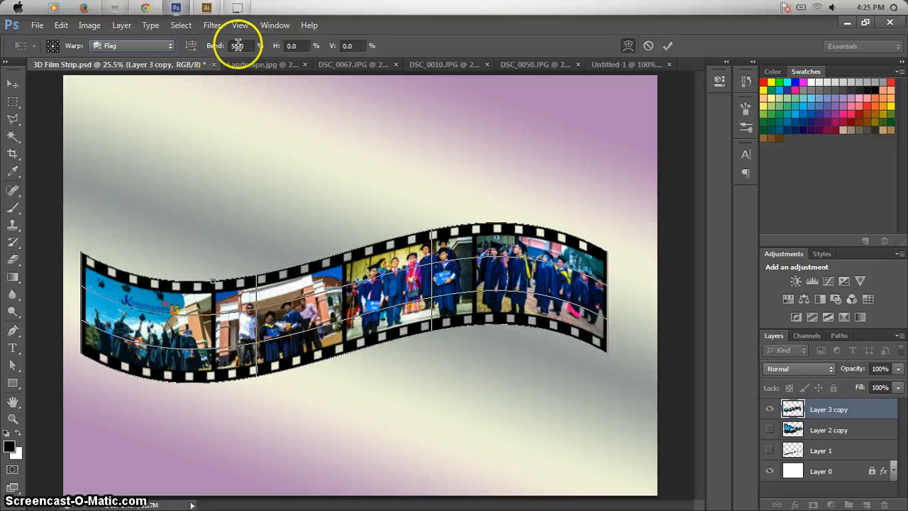
pyautogui.click(237, 45)
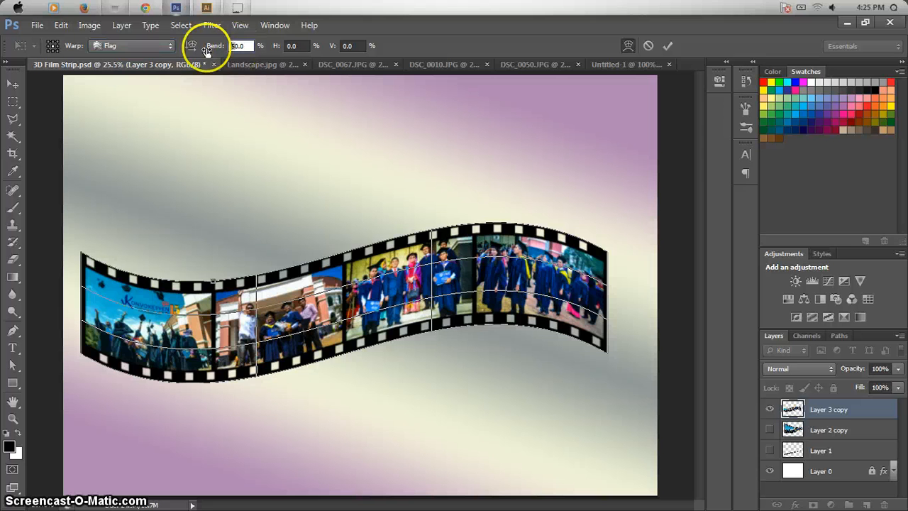
pyautogui.write('40')
pyautogui.press('Return')
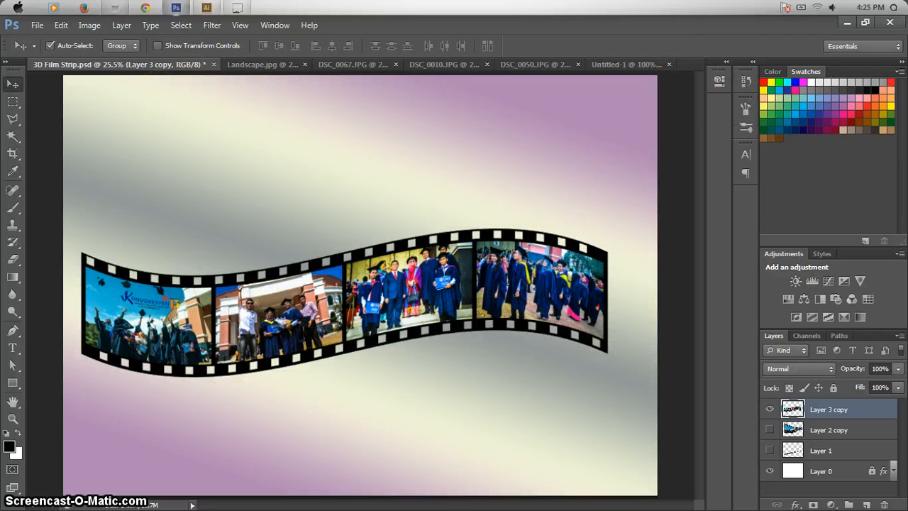
# Apply a Perspective transform to the wavy strip, narrowing its right end and greatly enlarging its left end.
pyautogui.click(91, 25)
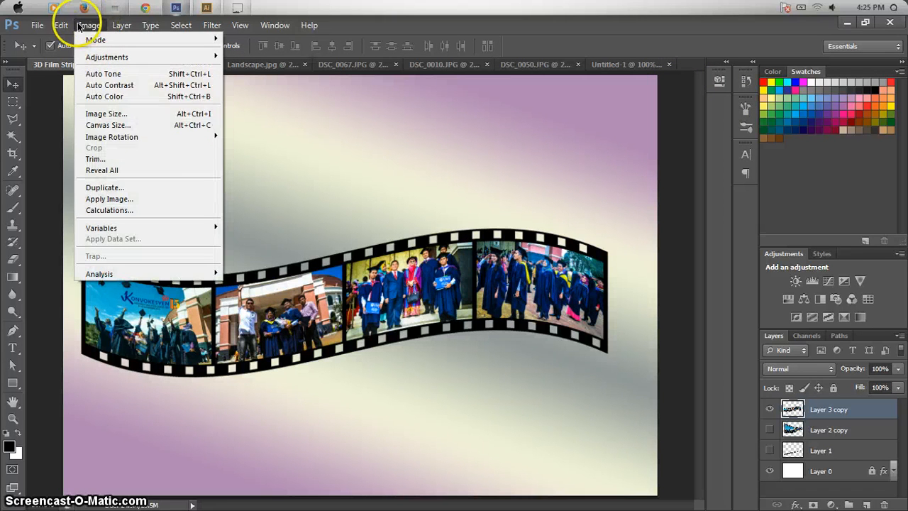
pyautogui.moveTo(64, 28)
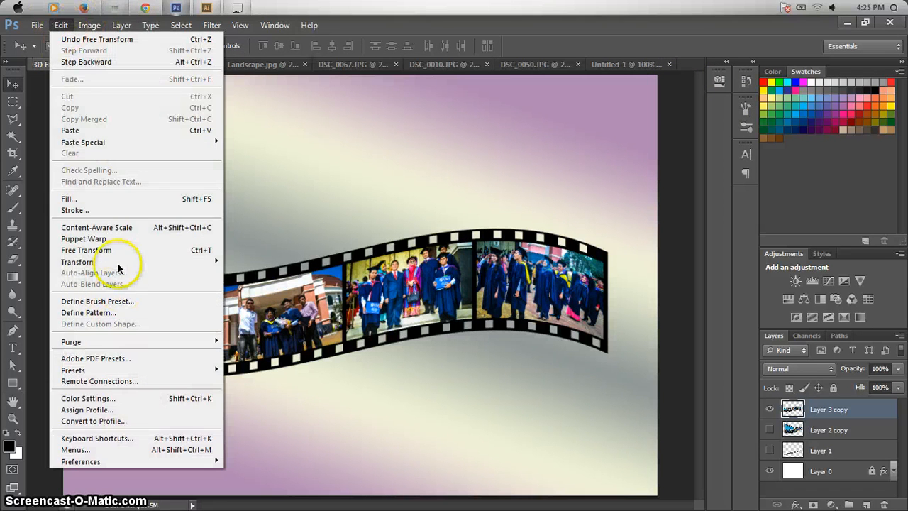
pyautogui.moveTo(223, 263)
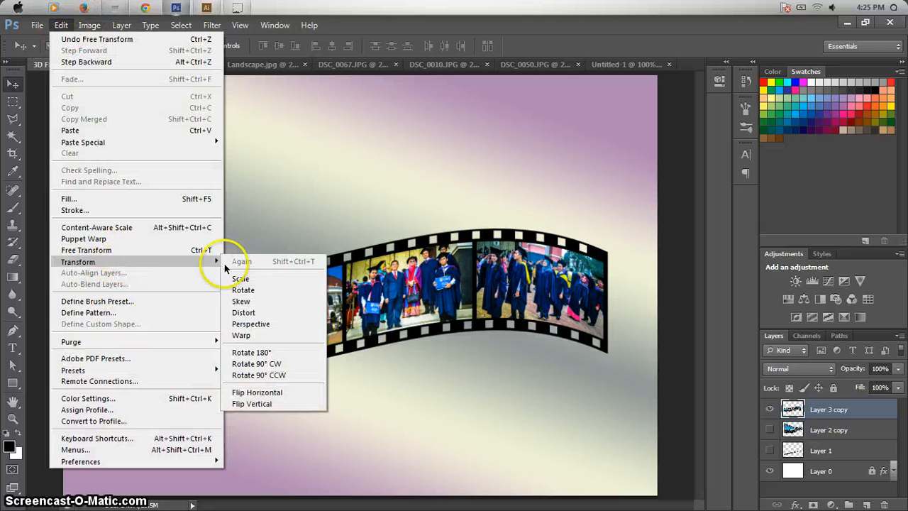
pyautogui.click(259, 323)
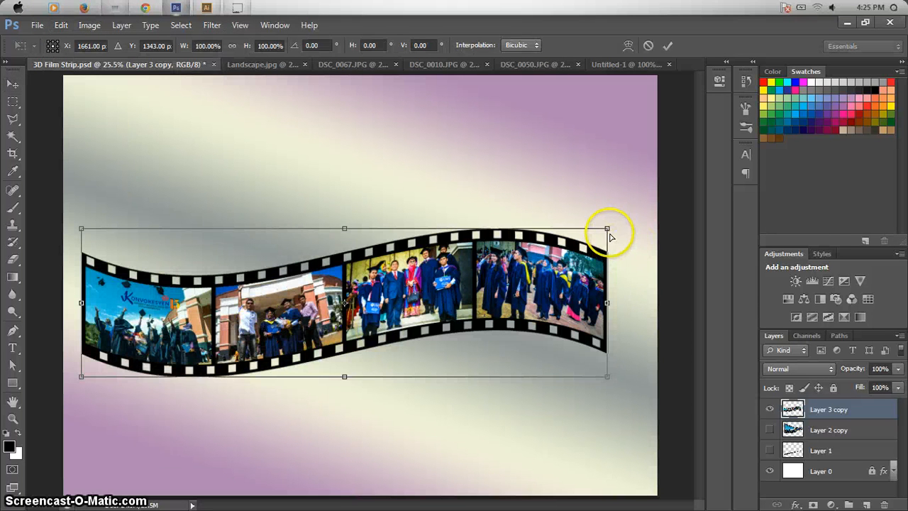
pyautogui.moveTo(608, 229); pyautogui.dragTo(607, 269)
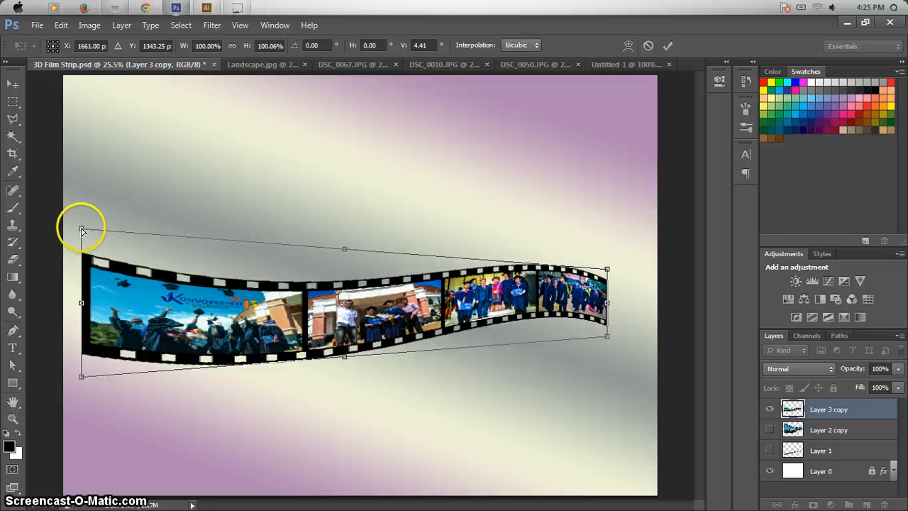
pyautogui.moveTo(81, 230); pyautogui.dragTo(81, 93)
pyautogui.click(374, 419)
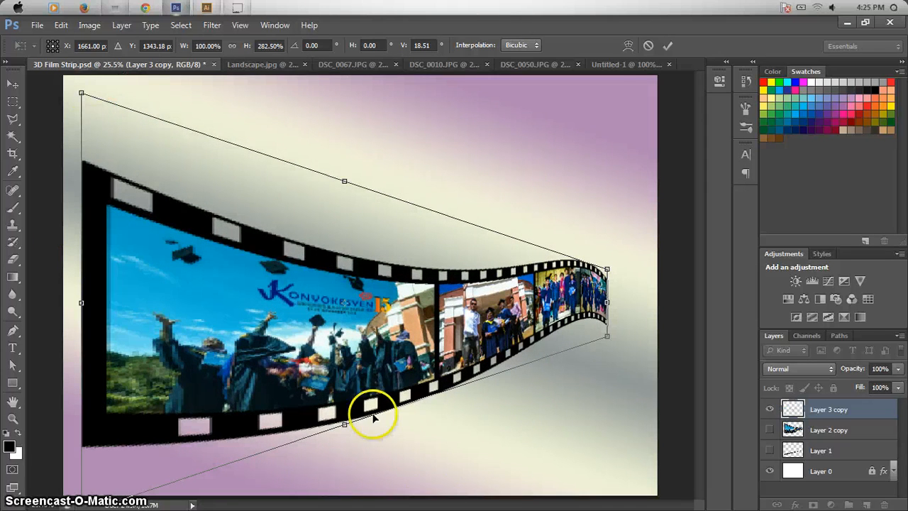
pyautogui.press('Return')
# Rotate the film strip about 3.6° clockwise and reposition it near the centre of the canvas.
pyautogui.moveTo(368, 323); pyautogui.dragTo(392, 301)
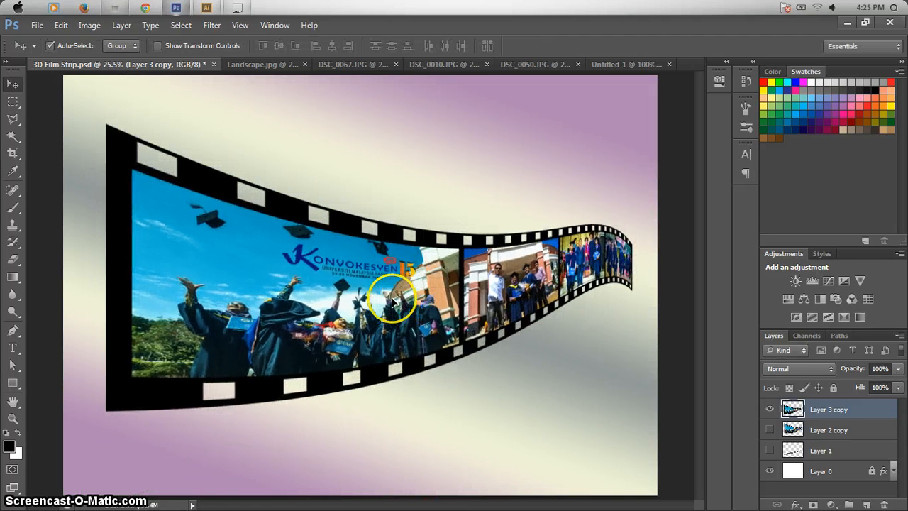
pyautogui.hotkey('ctrl', 't')
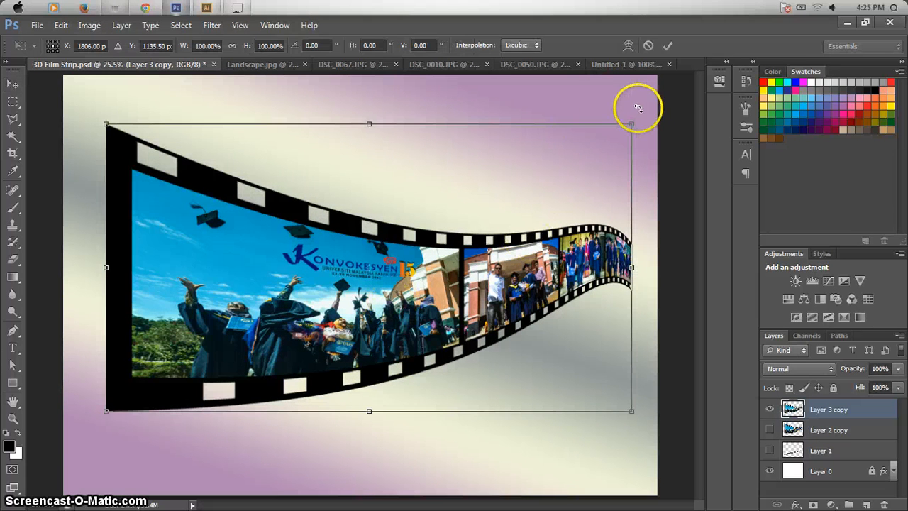
pyautogui.moveTo(643, 110); pyautogui.dragTo(656, 126)
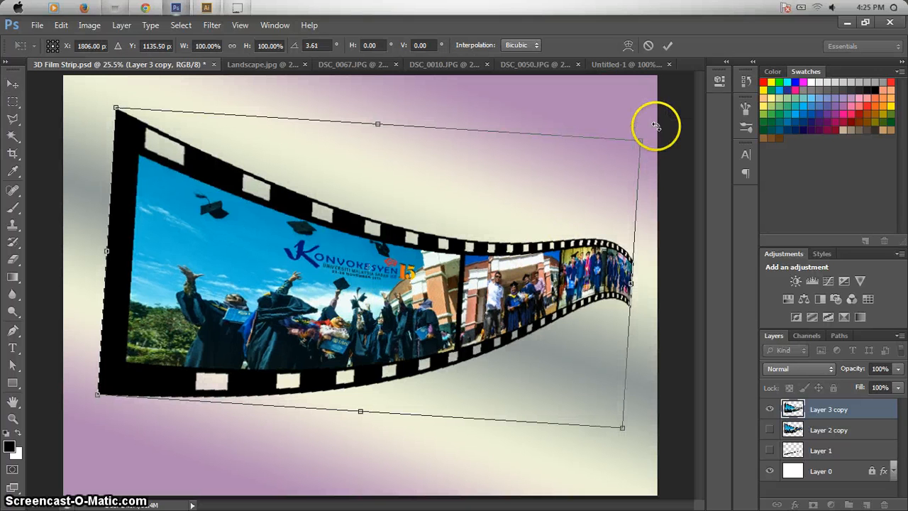
pyautogui.press('Return')
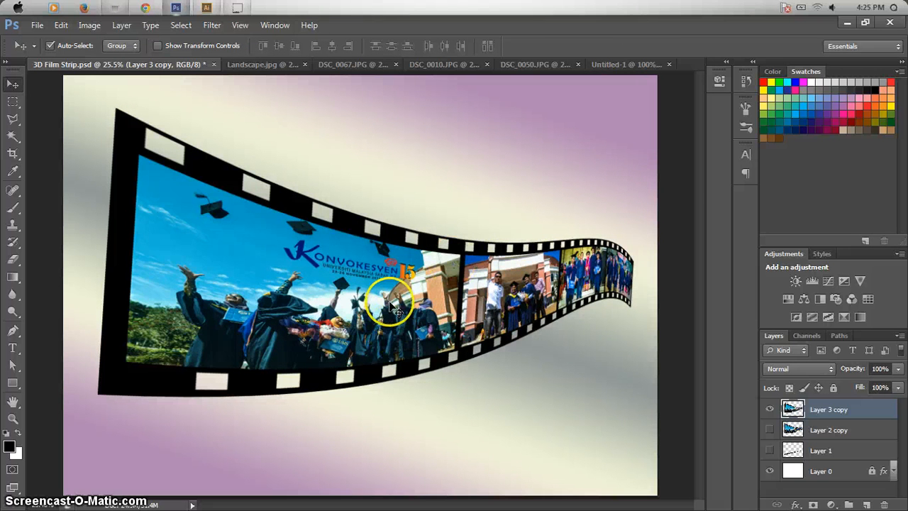
pyautogui.moveTo(392, 306); pyautogui.dragTo(639, 327)
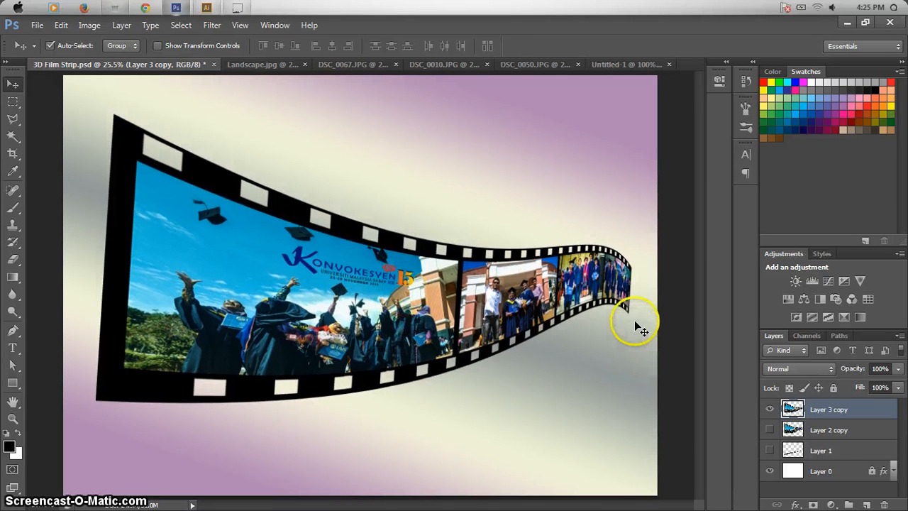
# Add a new layer and paint a straight black line across the strip's full width with a 50 px hard round brush at 100% hardness.
pyautogui.click(865, 505)
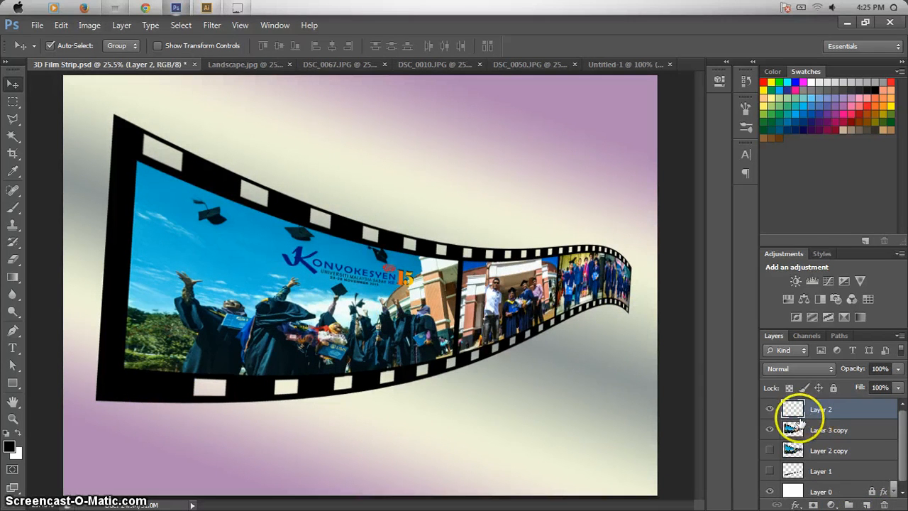
pyautogui.click(12, 207)
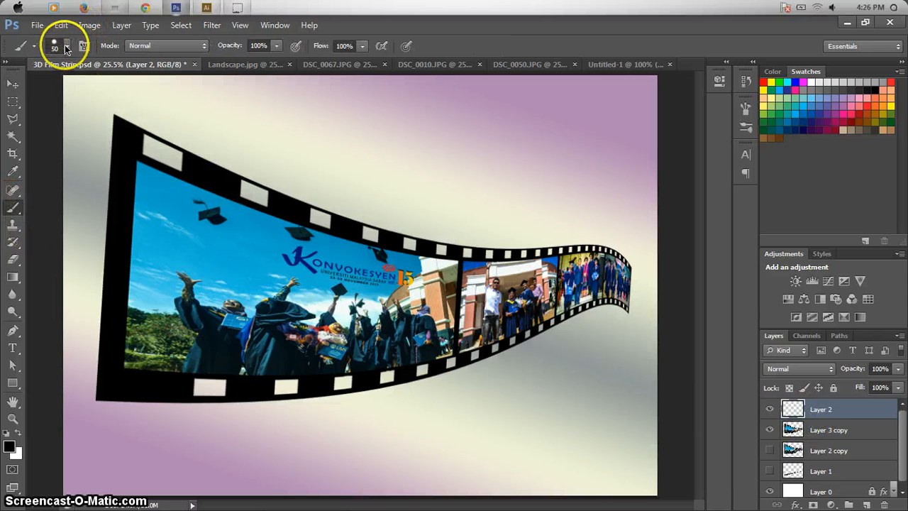
pyautogui.click(66, 48)
pyautogui.click(133, 148)
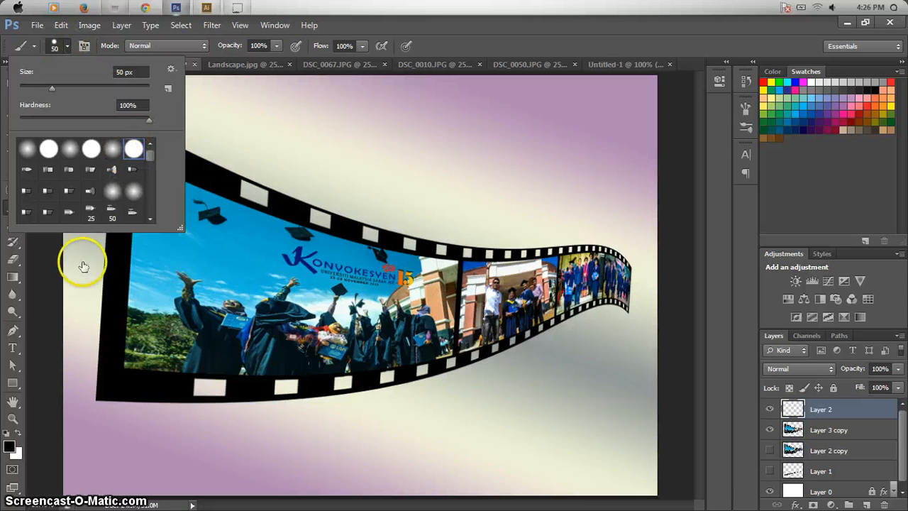
pyautogui.click(40, 347)
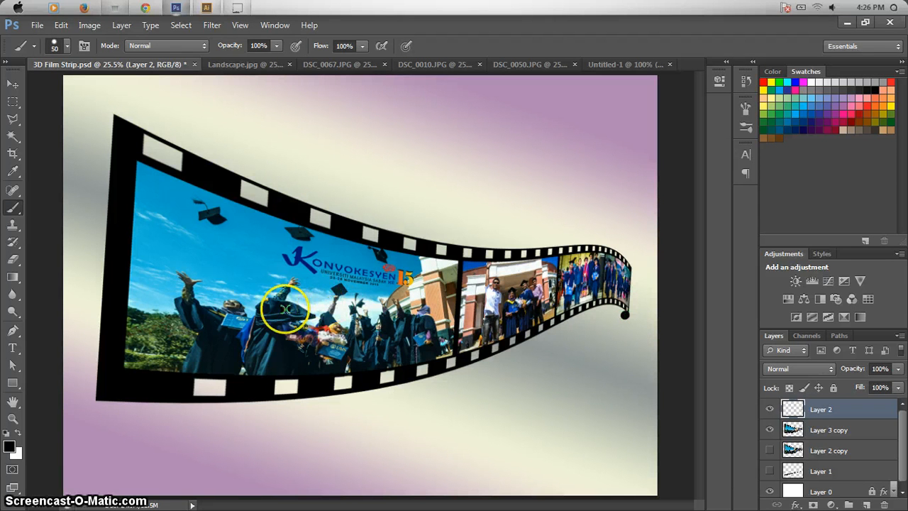
pyautogui.keyDown('shift'); pyautogui.click(96, 330); pyautogui.keyUp('shift')
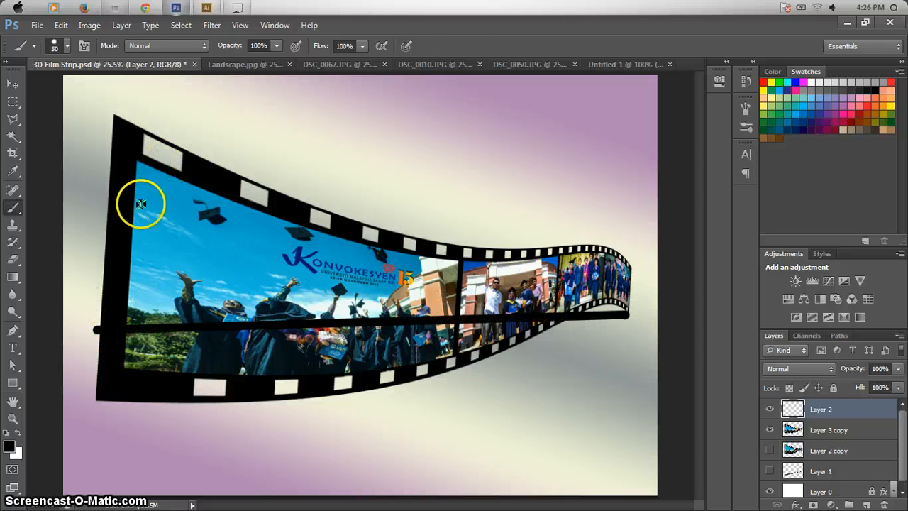
# Taper the black line with a Perspective transform, thin at its right end and thick at its left end.
pyautogui.click(11, 85)
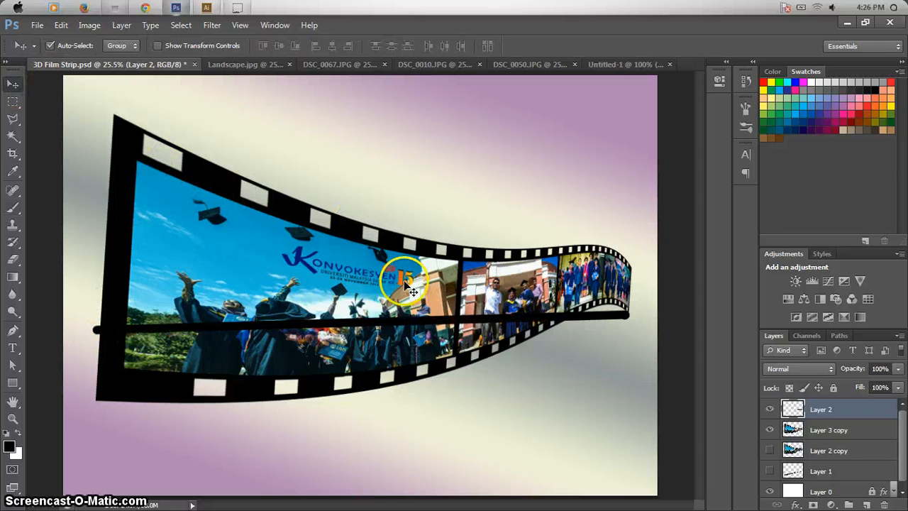
pyautogui.click(61, 25)
pyautogui.moveTo(151, 263)
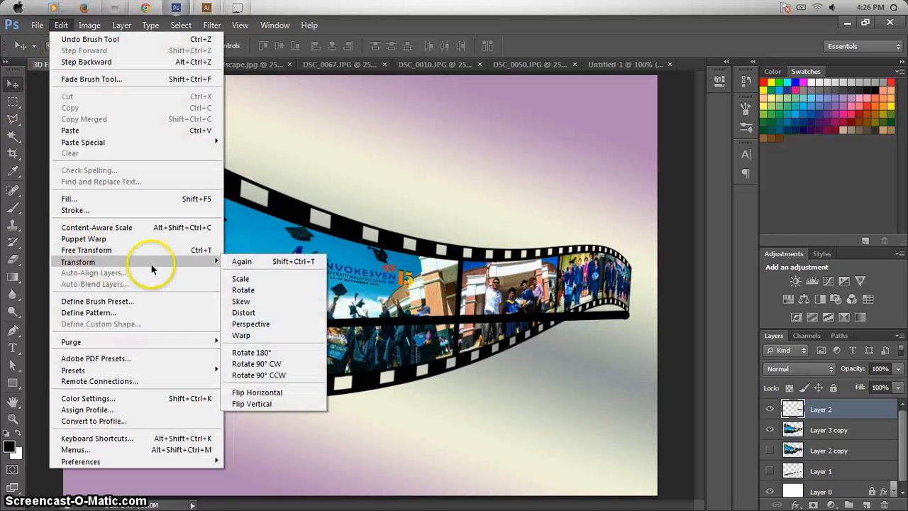
pyautogui.click(255, 326)
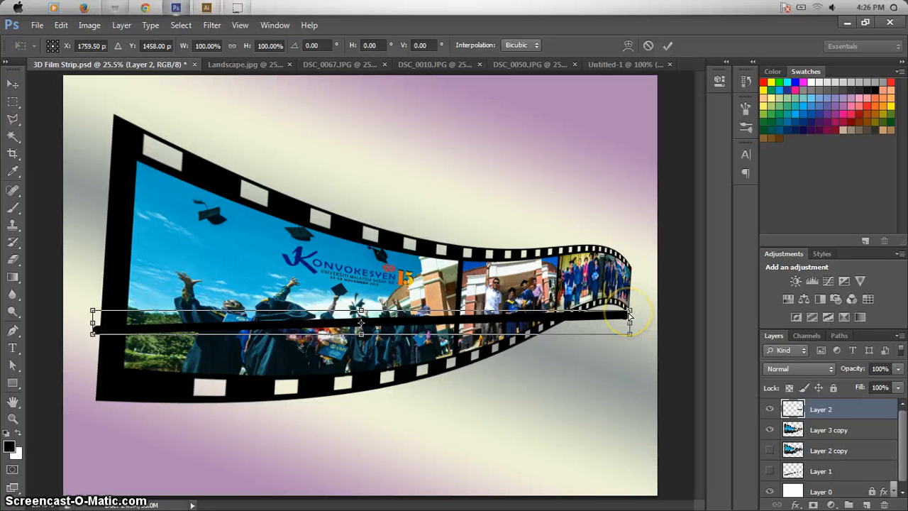
pyautogui.moveTo(630, 315); pyautogui.dragTo(630, 321)
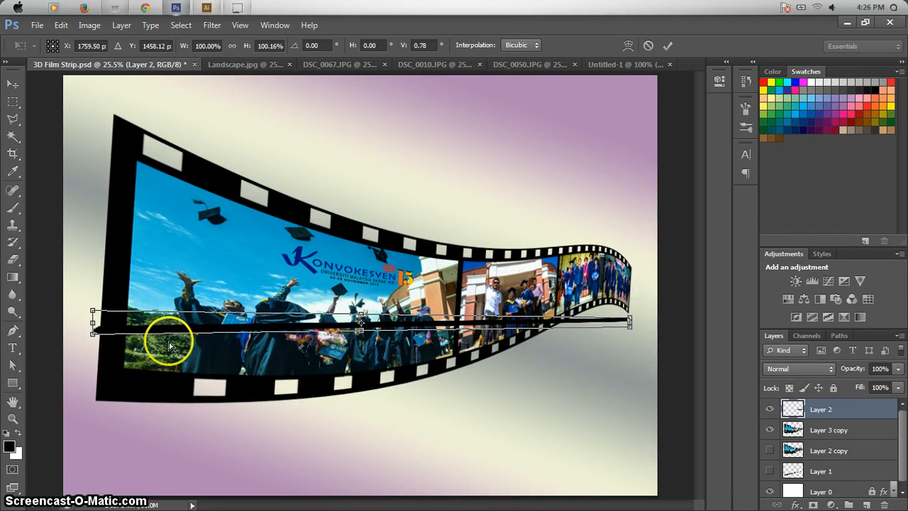
pyautogui.moveTo(93, 315); pyautogui.dragTo(94, 315)
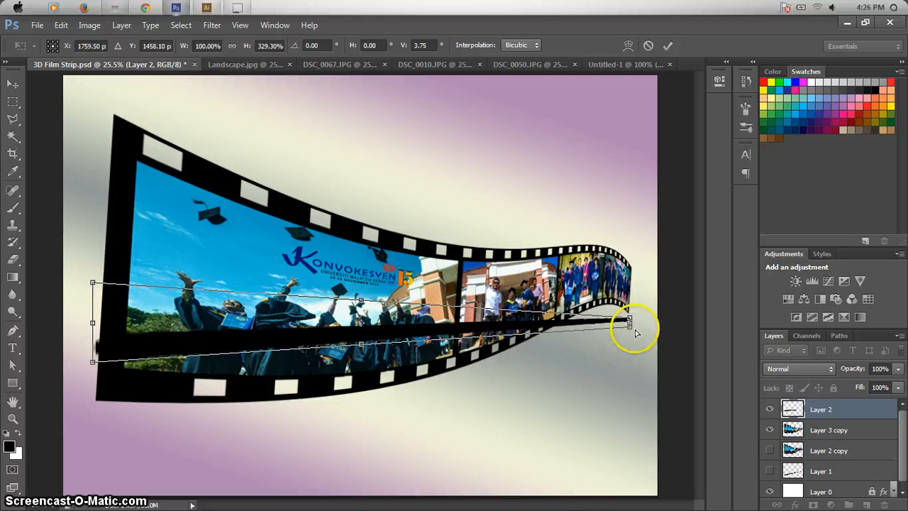
pyautogui.moveTo(629, 323); pyautogui.dragTo(629, 325)
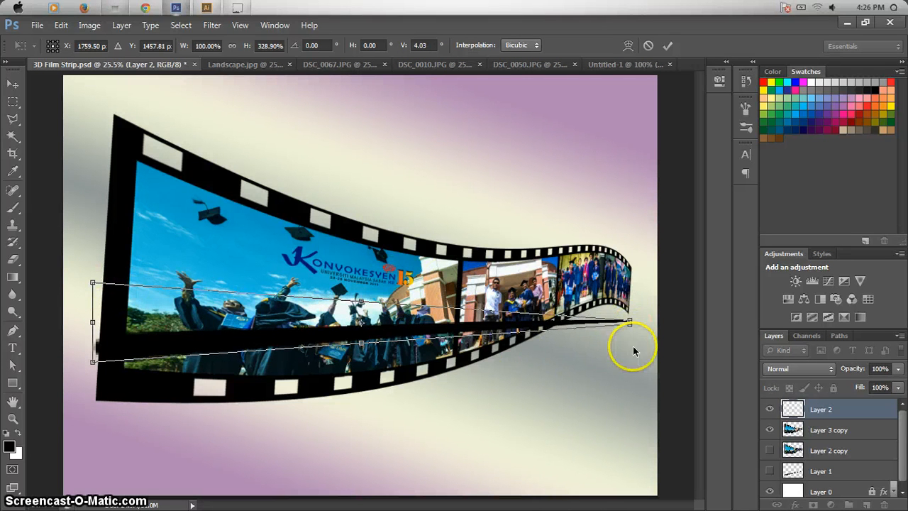
pyautogui.press('Return')
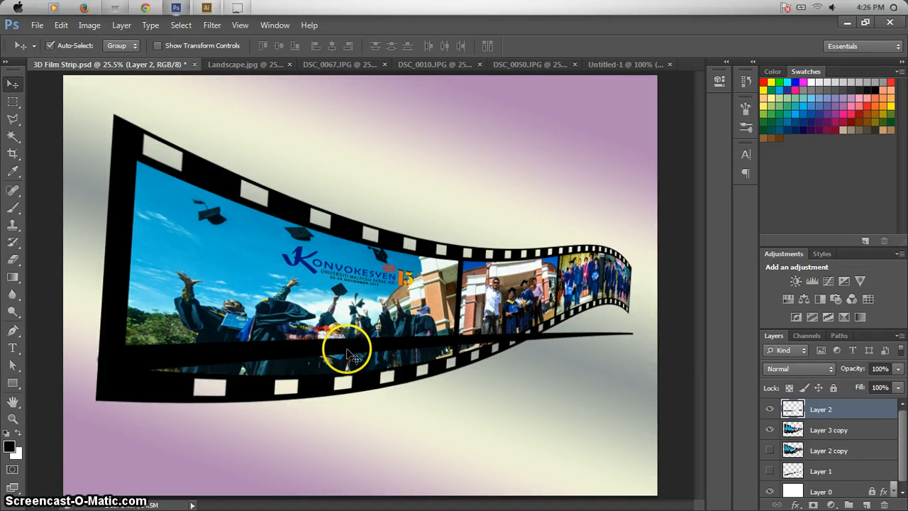
# Rotate the tapered line counterclockwise in two passes, the second about 6.9°, and move it down along the strip's lower edge.
pyautogui.hotkey('ctrl', 't')
pyautogui.moveTo(640, 377); pyautogui.dragTo(646, 359)
pyautogui.press('Return')
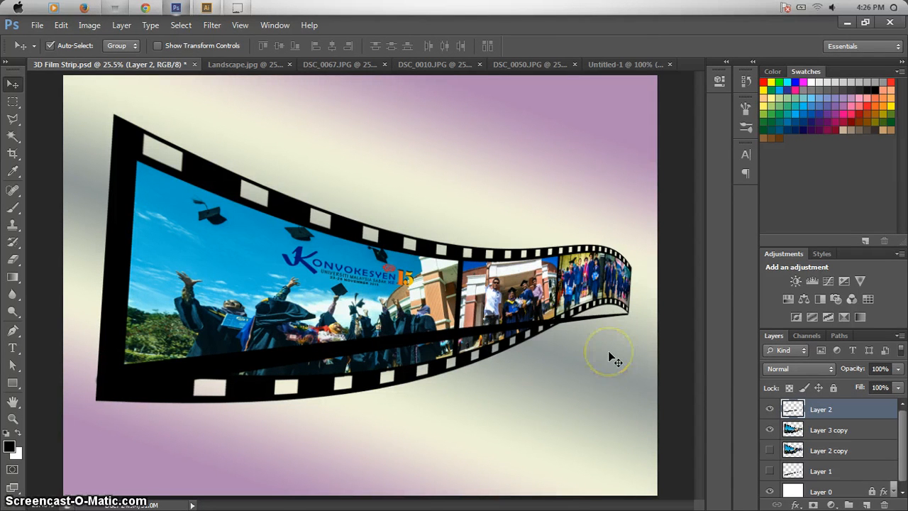
pyautogui.hotkey('ctrl', 't')
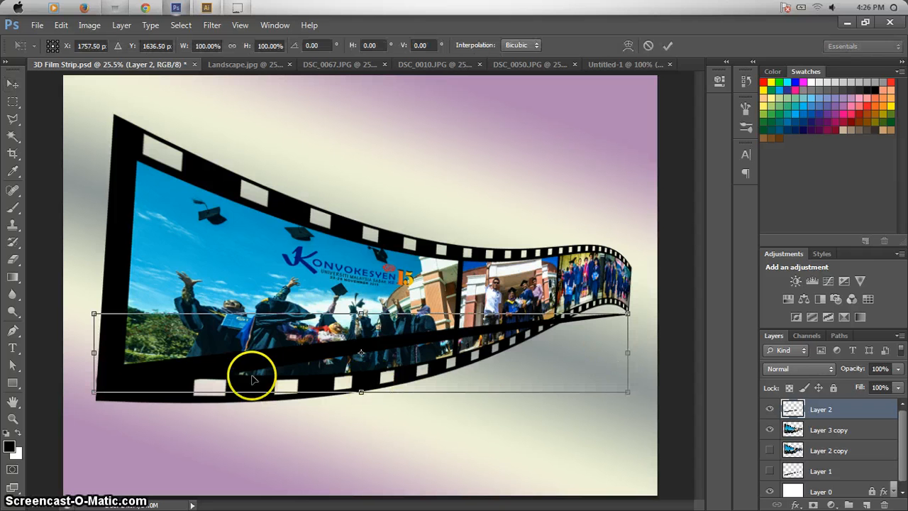
pyautogui.moveTo(641, 404); pyautogui.dragTo(641, 400)
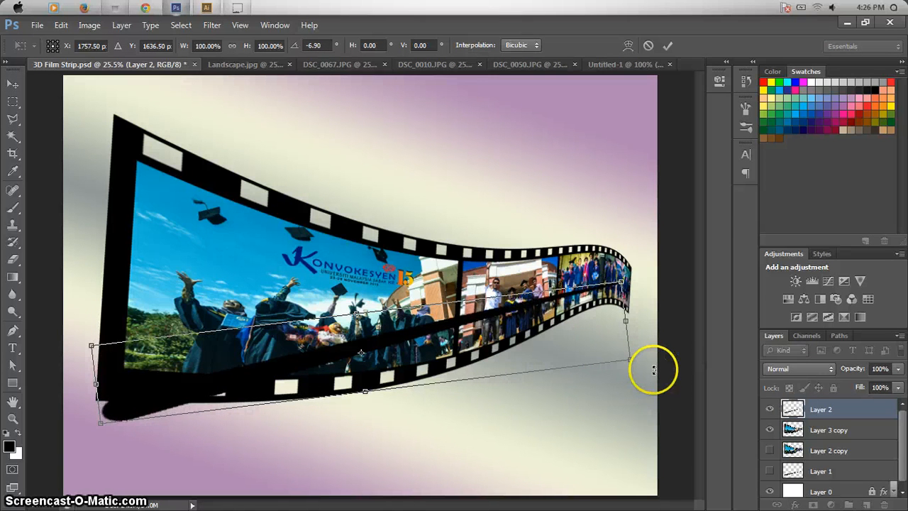
pyautogui.press('Return')
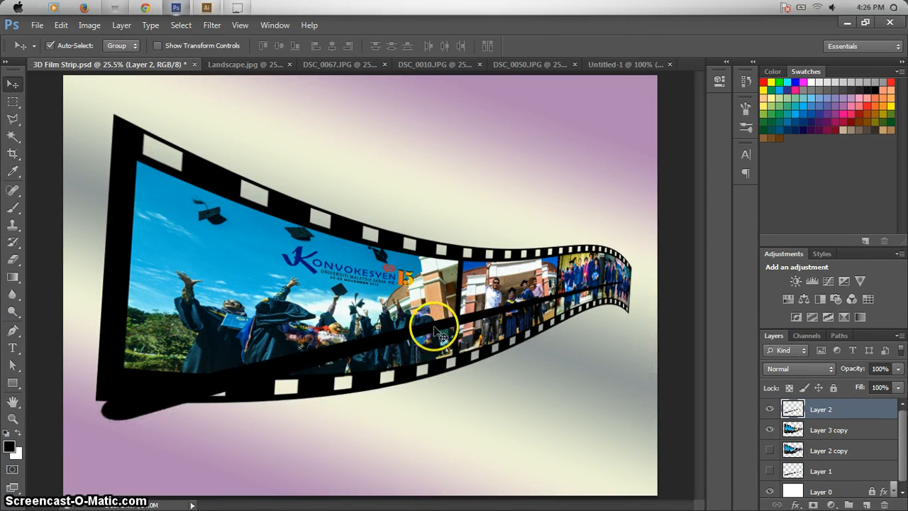
pyautogui.moveTo(432, 325); pyautogui.dragTo(438, 368)
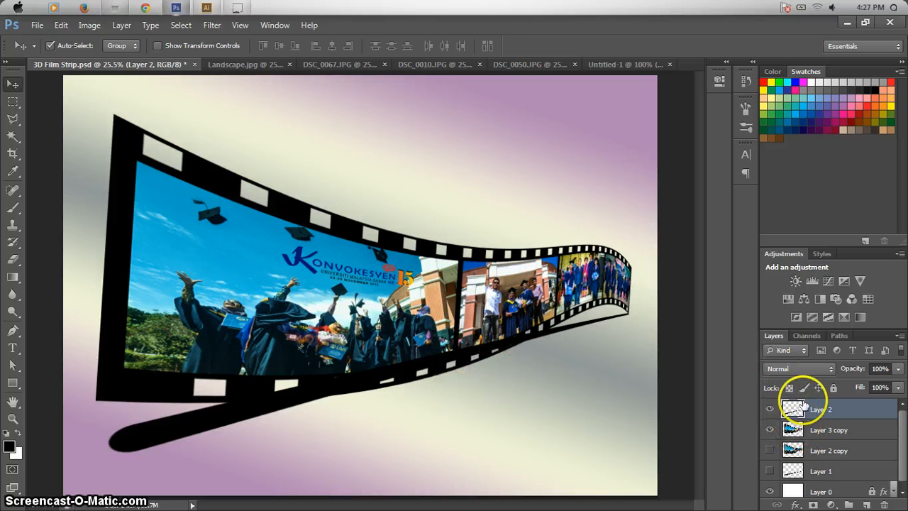
# Place Layer 2 with the tapered line beneath Layer 3 copy and save the document.
pyautogui.moveTo(797, 405); pyautogui.dragTo(793, 432)
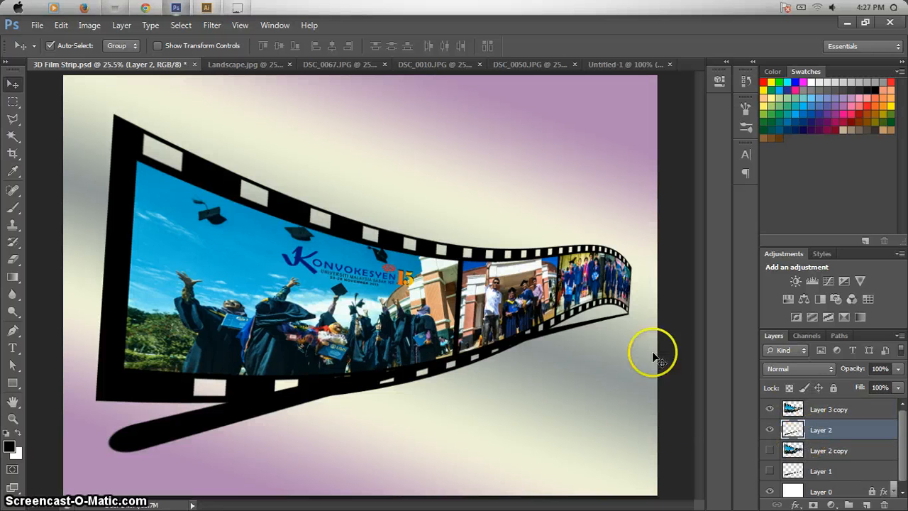
pyautogui.hotkey('ctrl', 's')
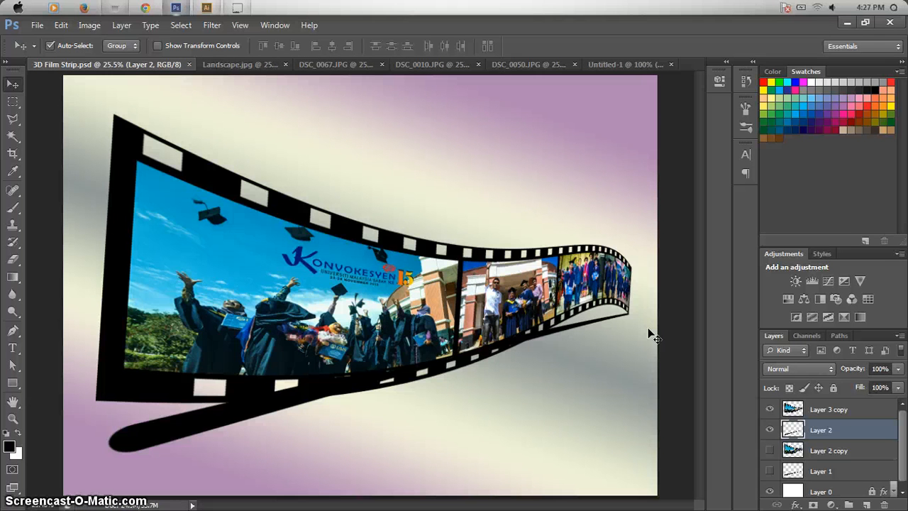
pyautogui.click(620, 292)
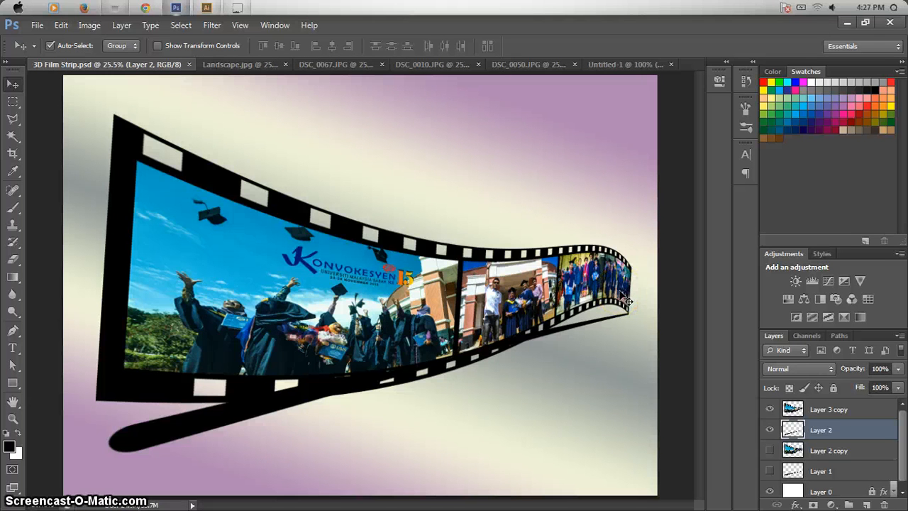